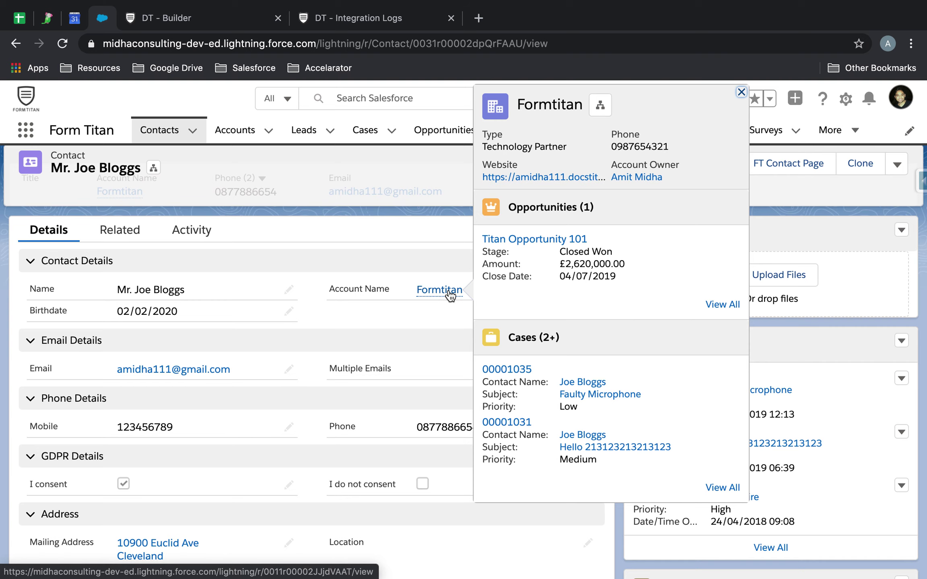
Examine the contact's Donated Amount in the Donation Details section of the Salesforce record
scroll(412, 348, down, 5)
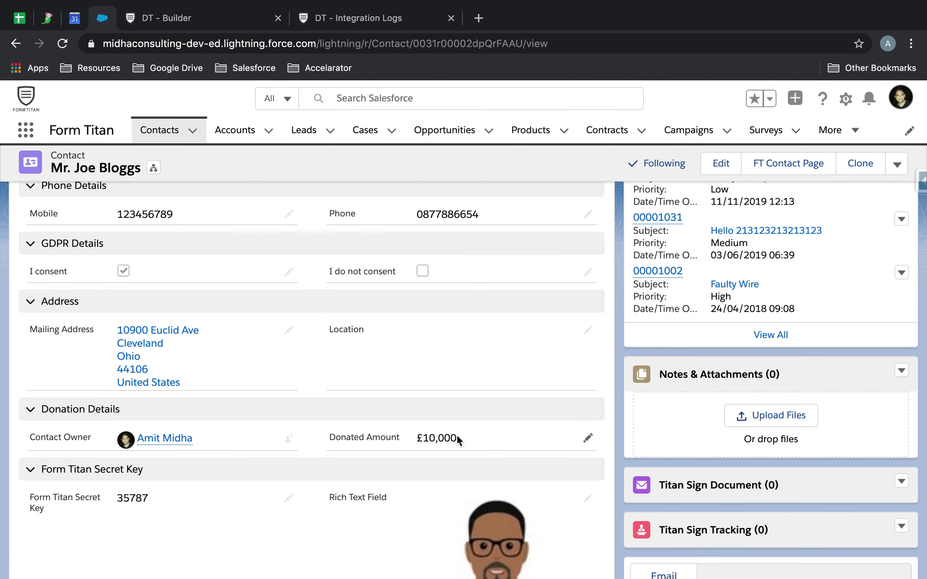
drag(460, 440, 418, 438)
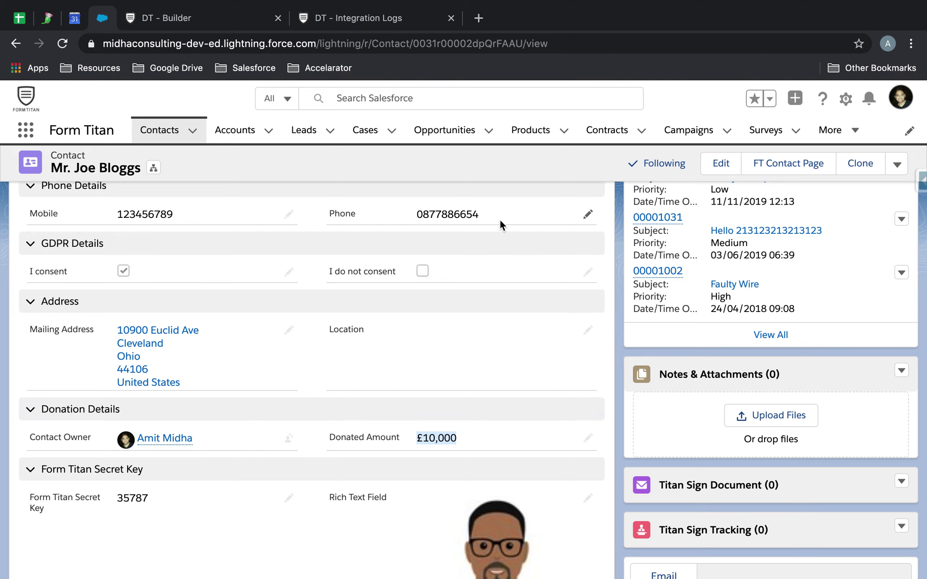
Switch to the FormTitan builder and add a tall DropDown element to the form below the title
click(201, 17)
click(40, 151)
text(drop)
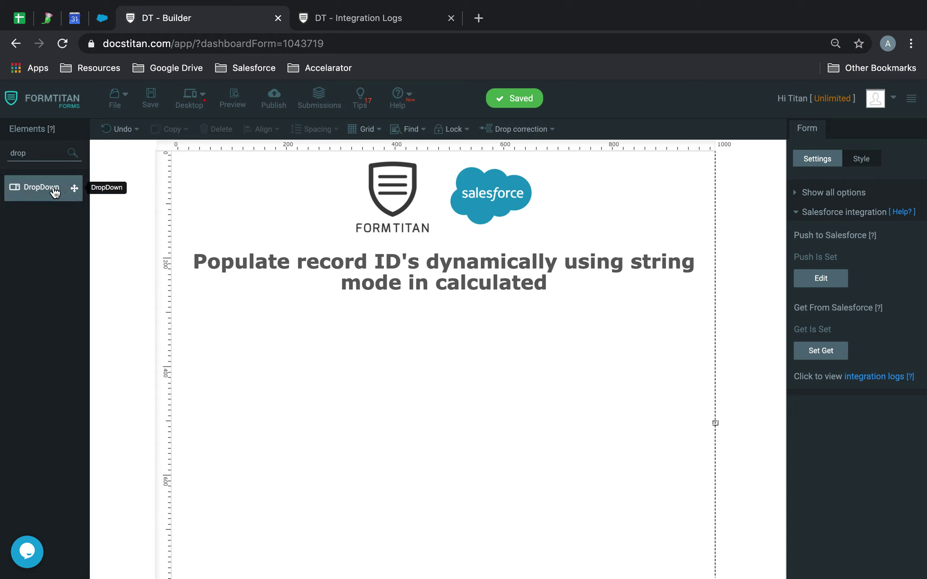
drag(56, 187, 276, 561)
click(271, 362)
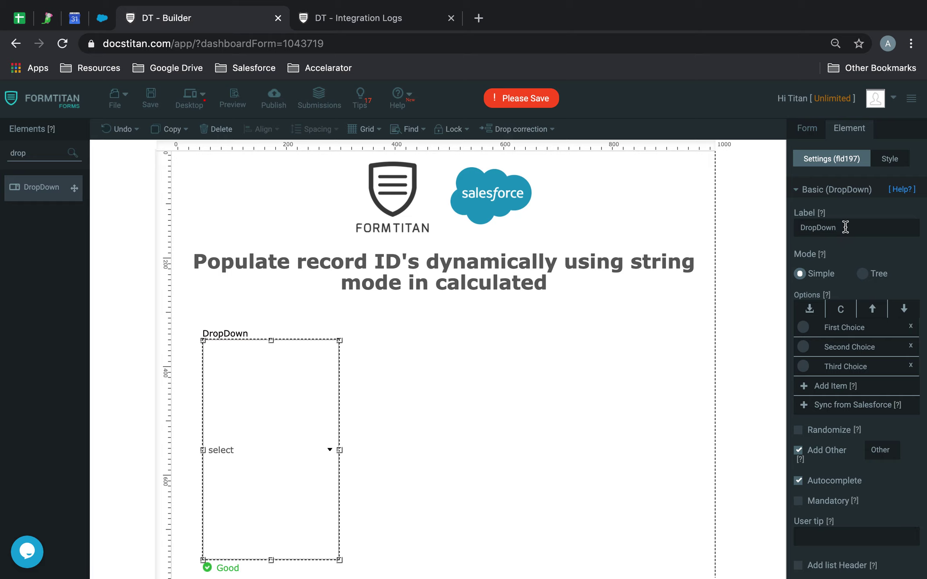
Label the dropdown "All Contacts from Formtitan" and remove its three default choices and the Other option
drag(846, 228, 686, 225)
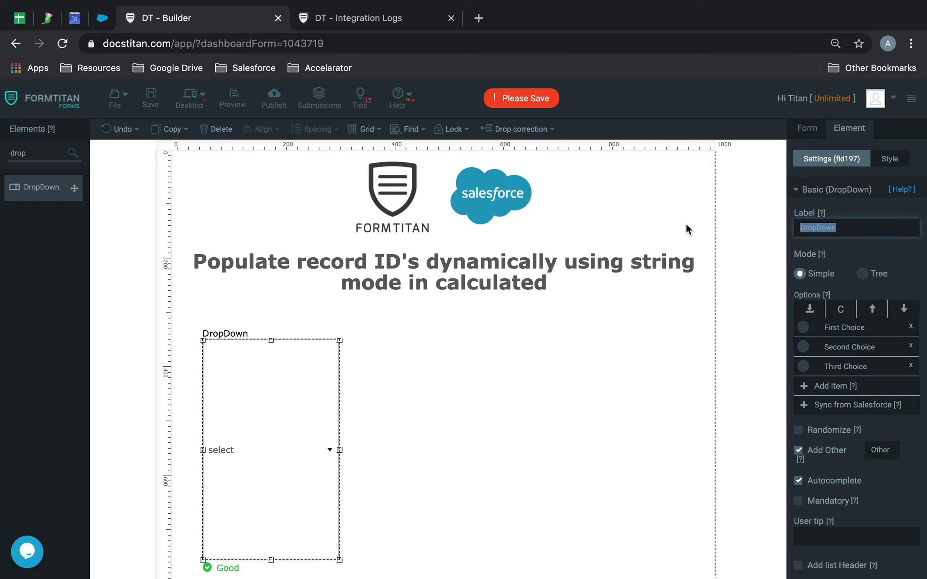
text(All Contacts from Formtita)
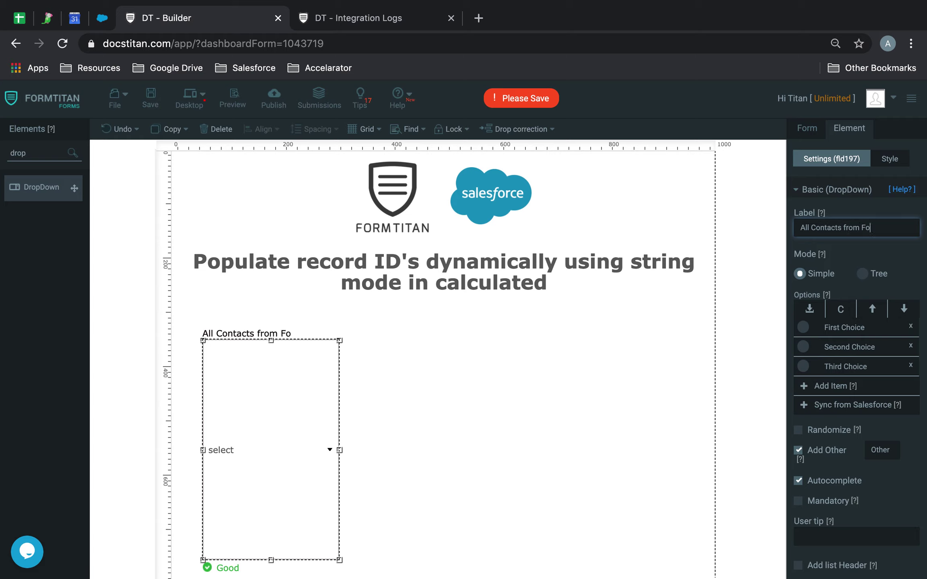
click(911, 327)
click(911, 326)
click(910, 326)
click(799, 393)
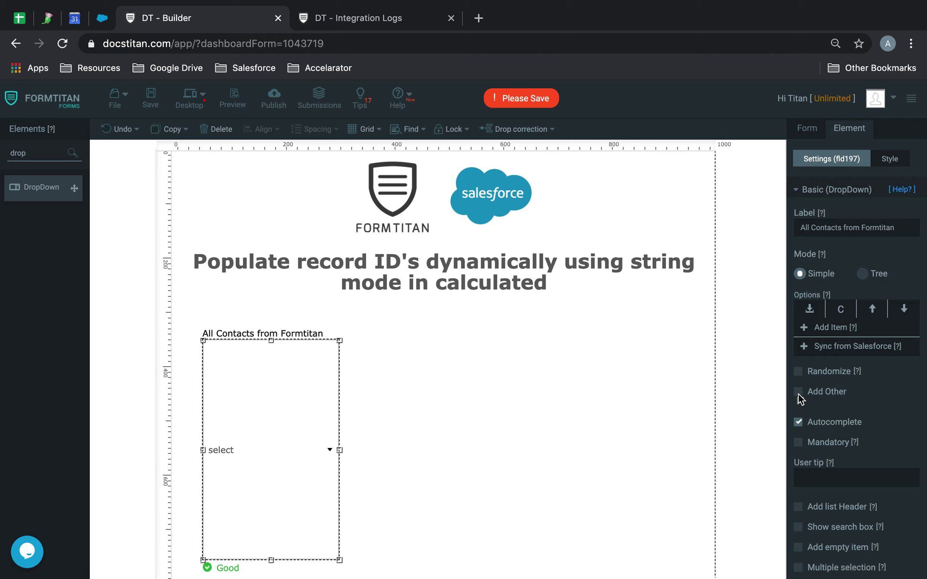
Add a Get From Salesforce mapping for the Contact object and set it to execute on form load
click(807, 128)
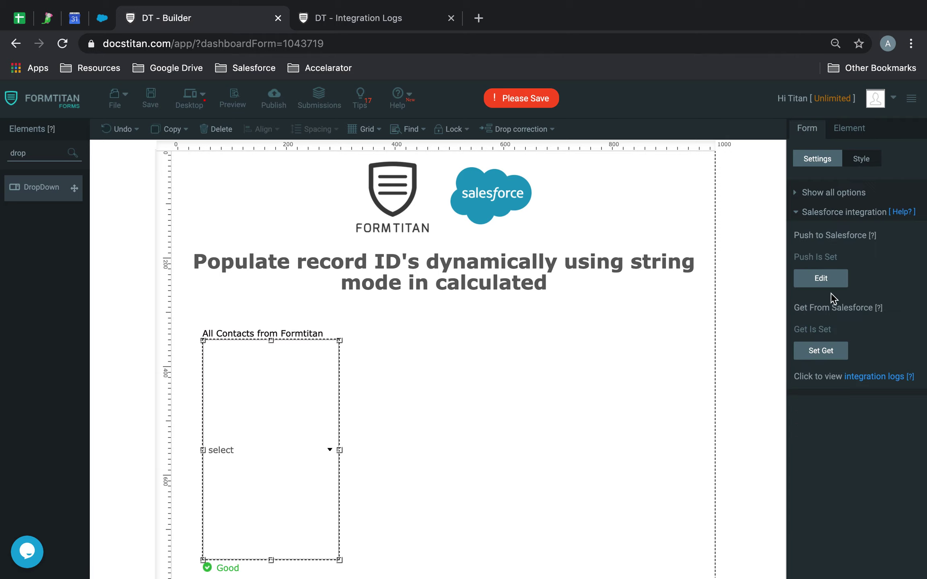
click(819, 352)
click(300, 235)
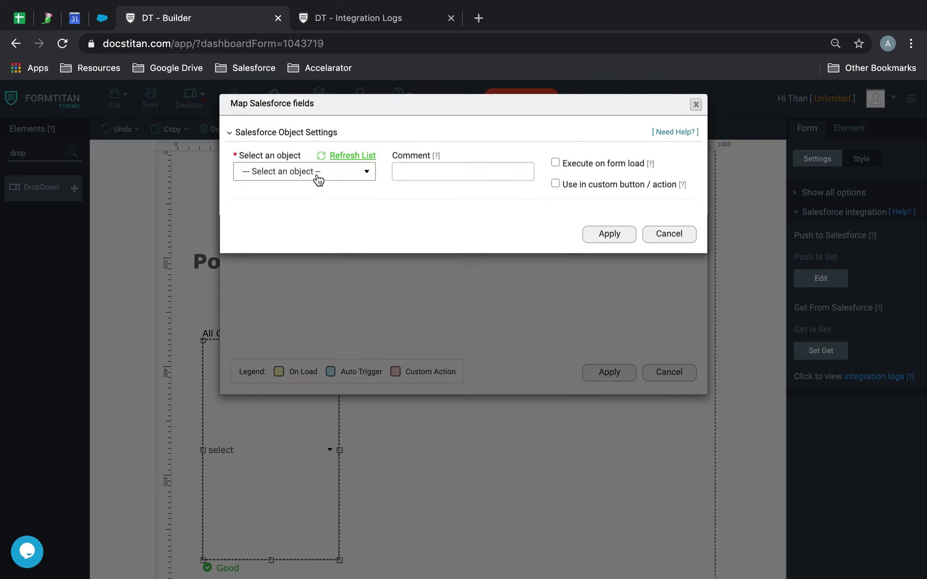
click(314, 174)
text(cont)
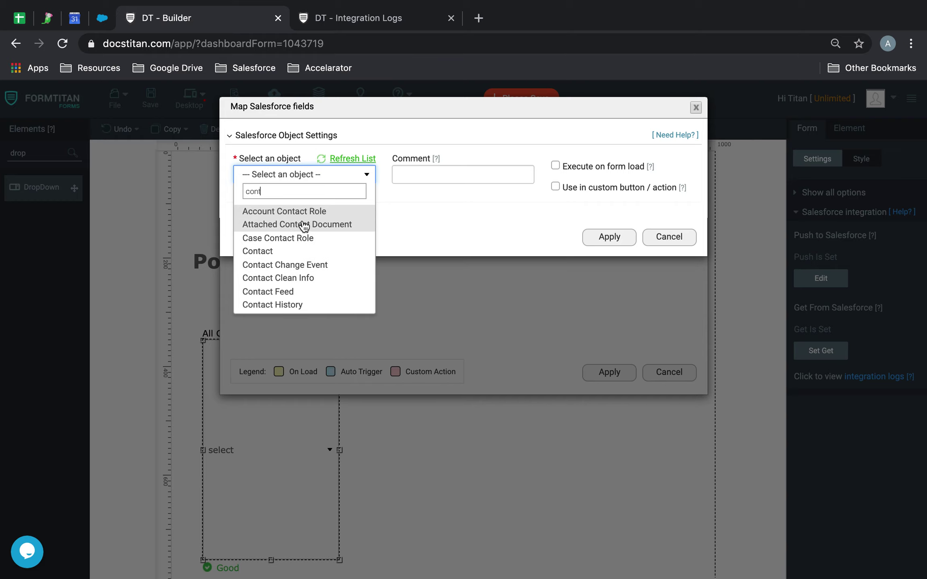
click(271, 252)
click(556, 165)
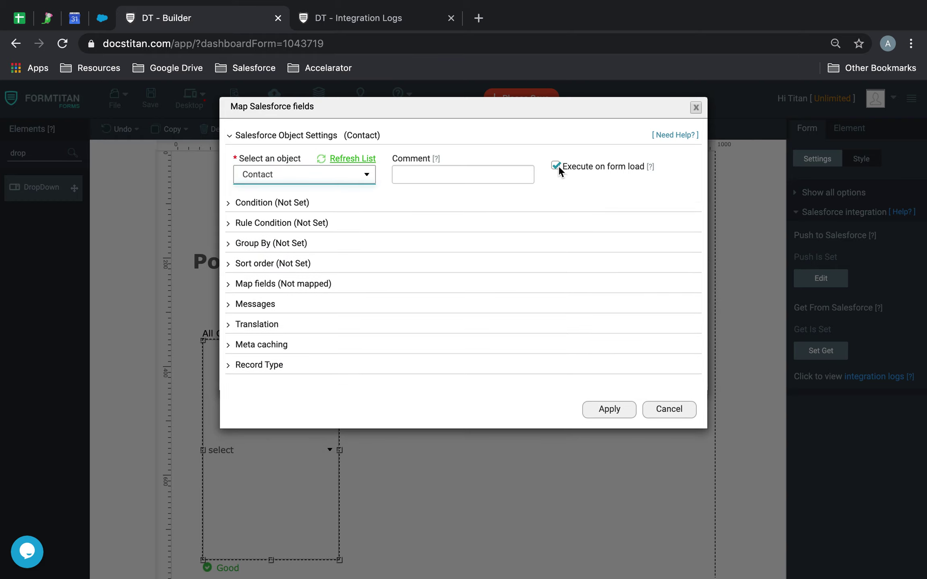
Take IDs from all matches and define a condition where Account ID Equals an Other value
click(294, 205)
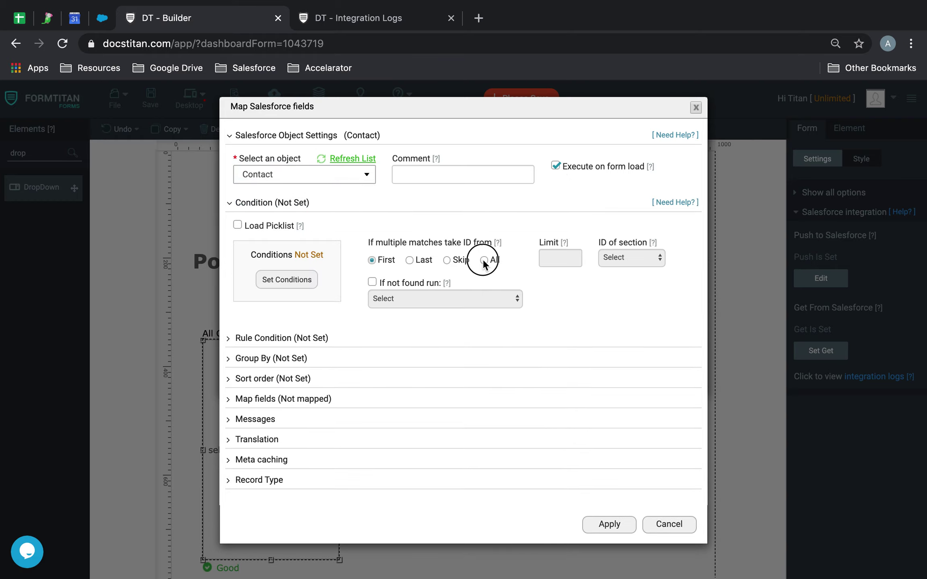
click(271, 284)
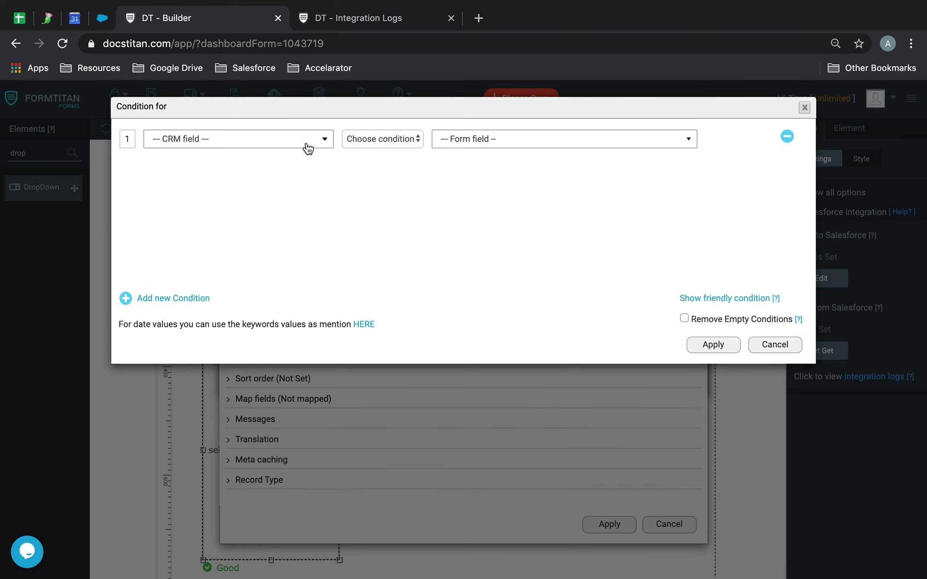
click(305, 139)
click(223, 271)
click(383, 138)
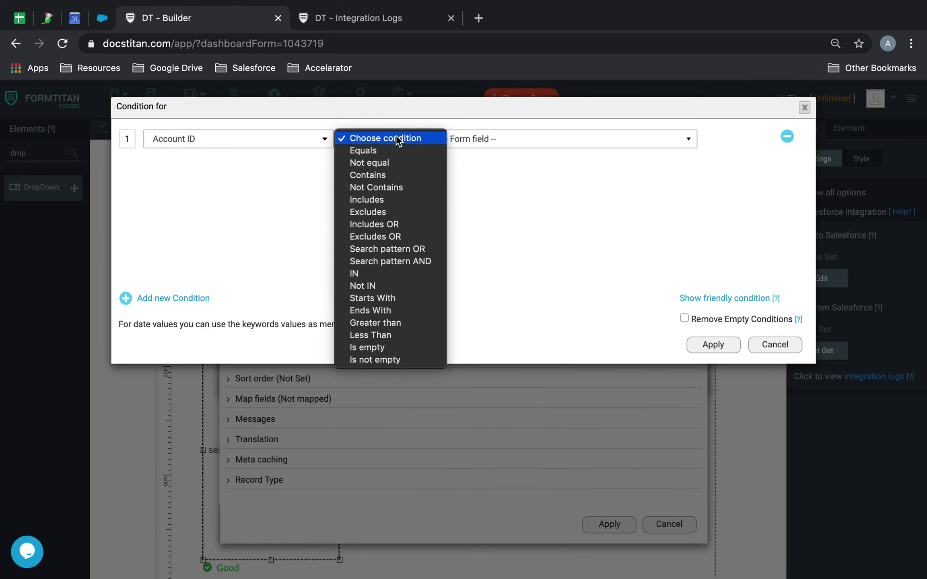
click(474, 140)
click(474, 140)
text(other)
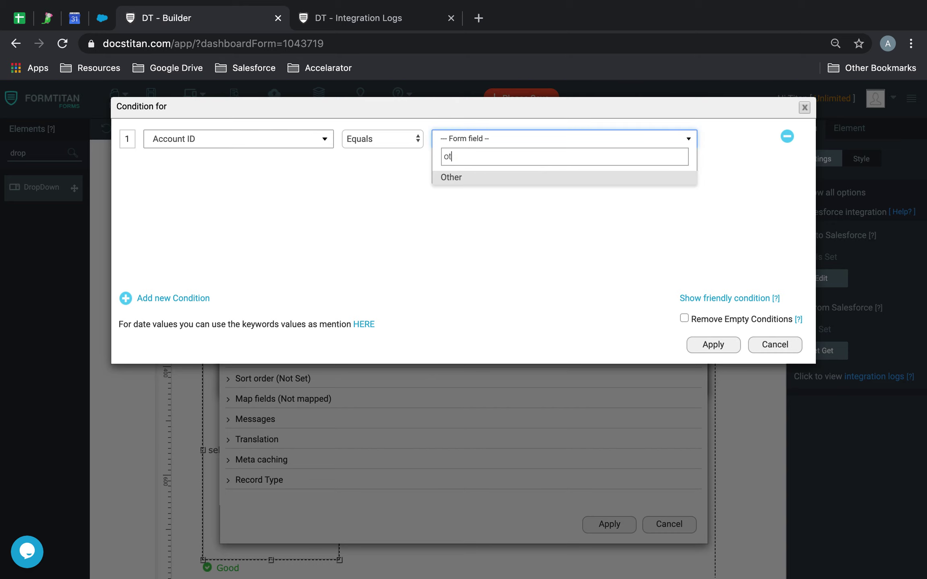
click(459, 177)
Switch to Salesforce, open the contact's Formtitan account and copy the account's record ID from the page address
click(102, 17)
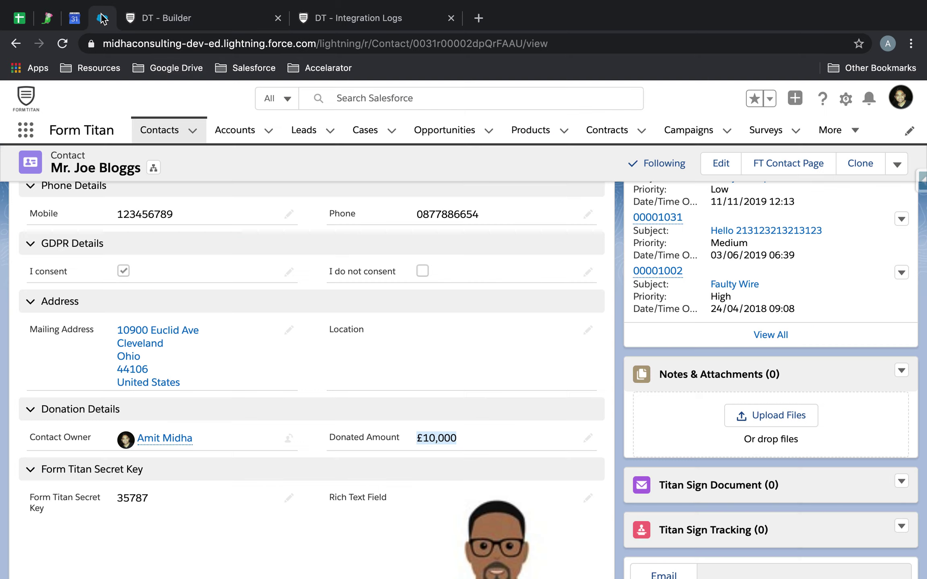
double_click(439, 42)
scroll(548, 221, up, 10)
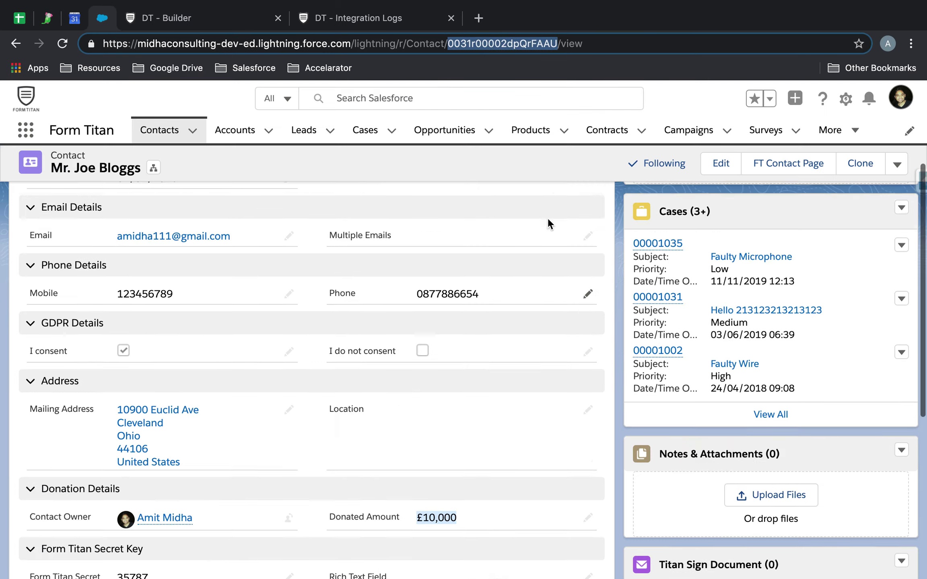
click(439, 318)
double_click(452, 45)
key(super+c)
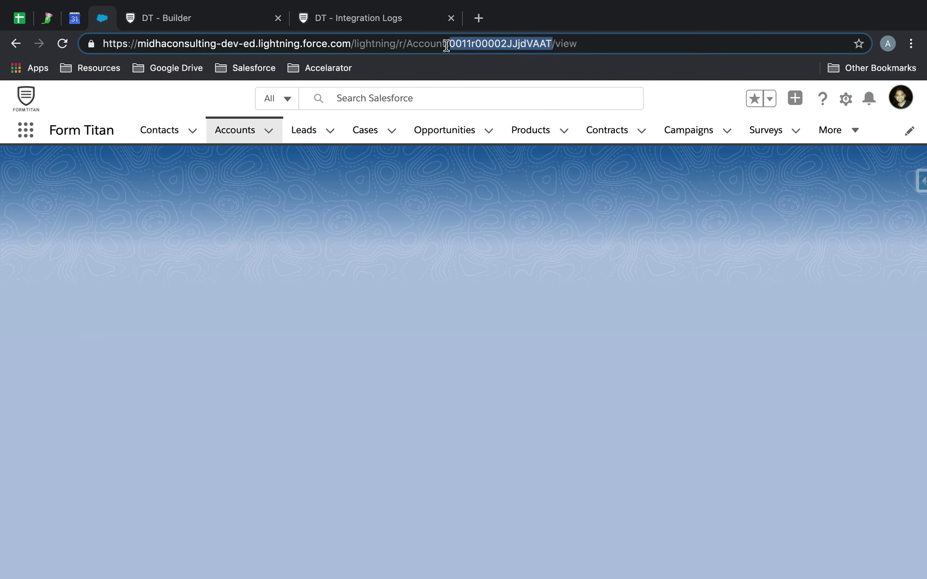
Back in the form builder, paste the account's record ID as the condition's value and apply the condition
click(209, 16)
click(533, 159)
key(super+v)
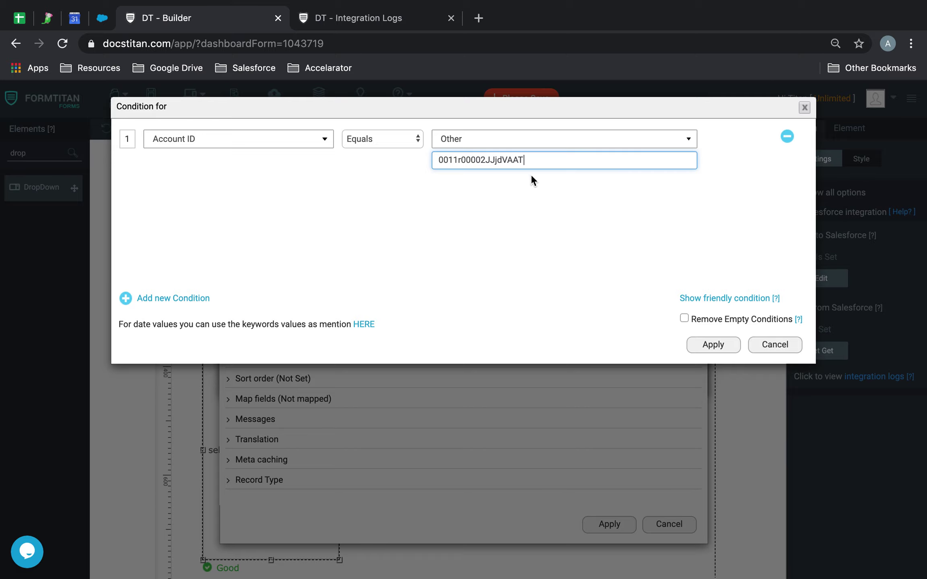
click(714, 344)
Map the All Contacts from Formtitan dropdown to the Salesforce Full Name field, finish the mapping and save the form
click(291, 401)
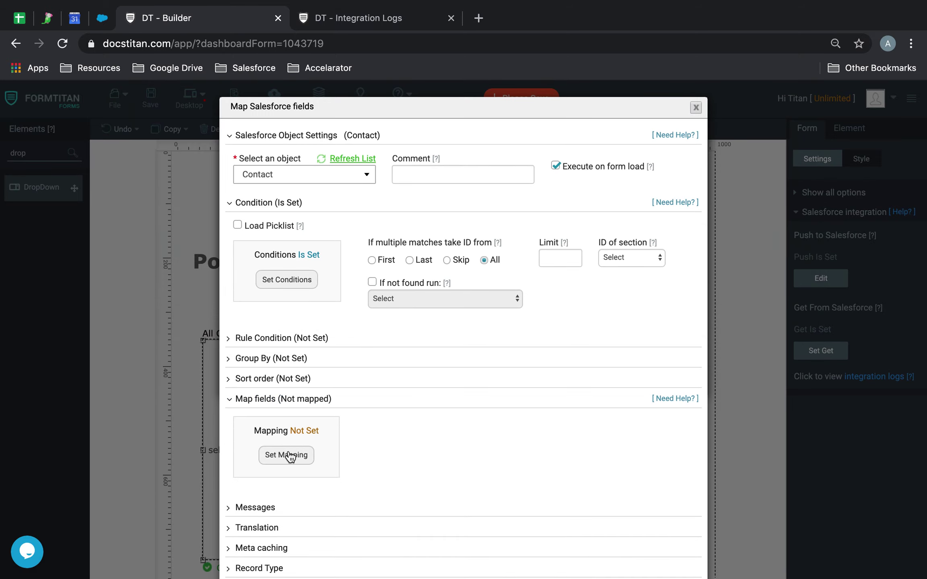
click(287, 455)
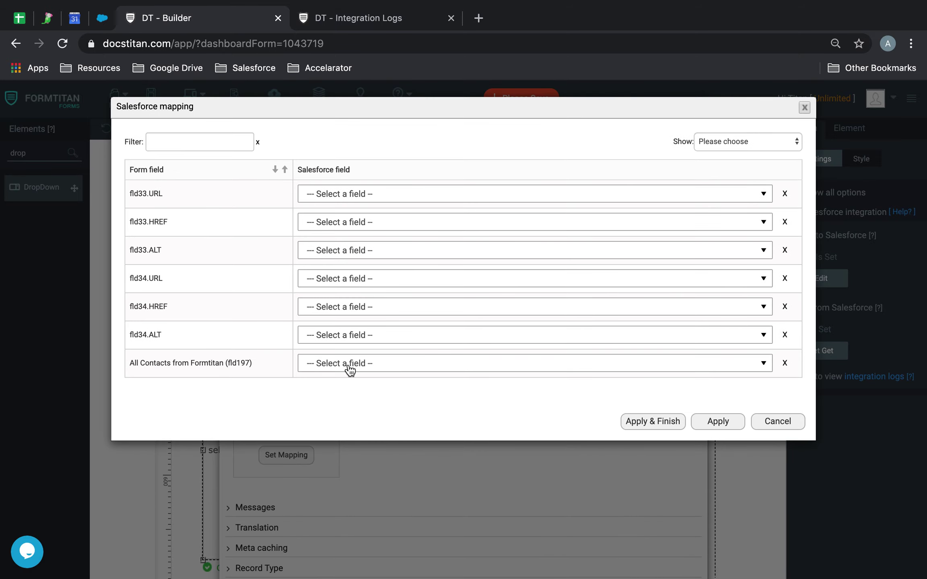
click(350, 364)
text(full)
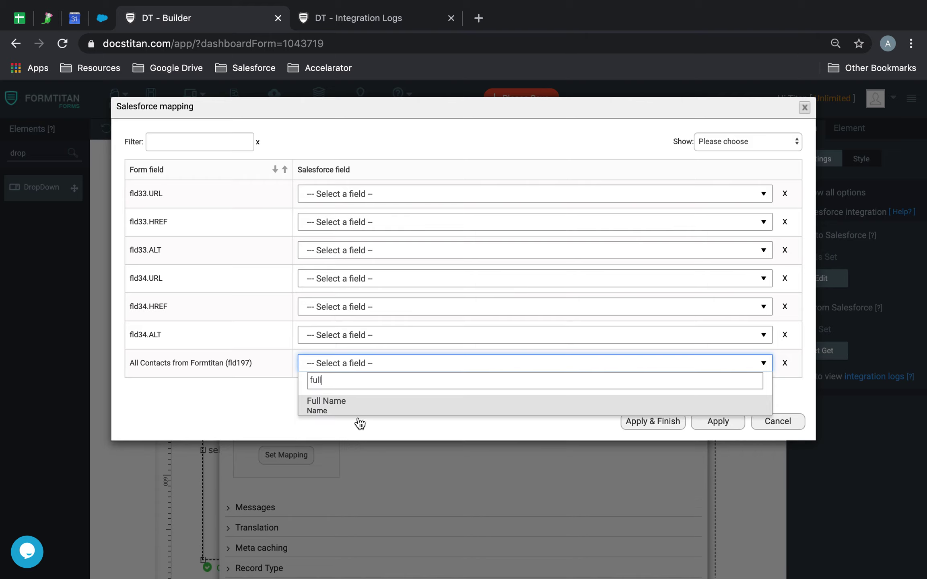
click(359, 412)
click(637, 421)
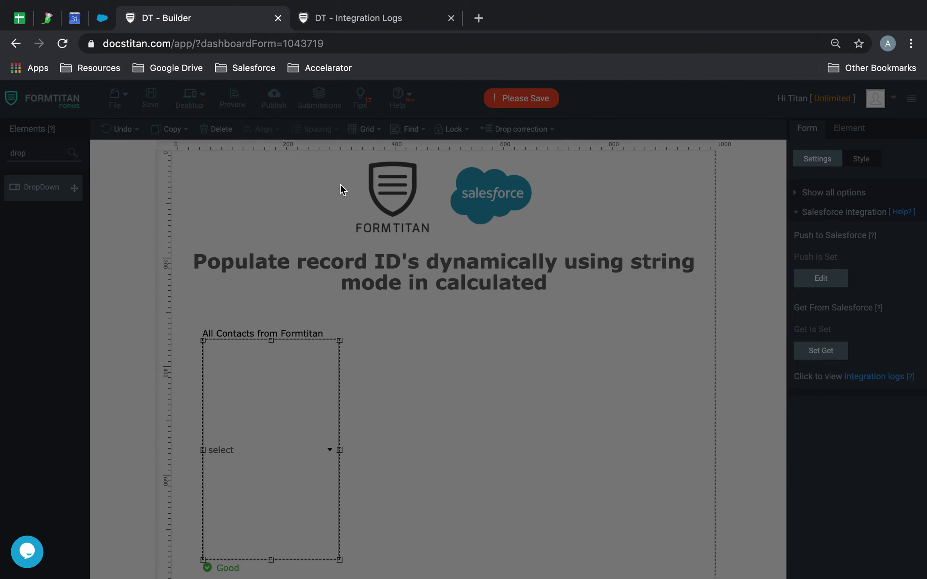
click(156, 106)
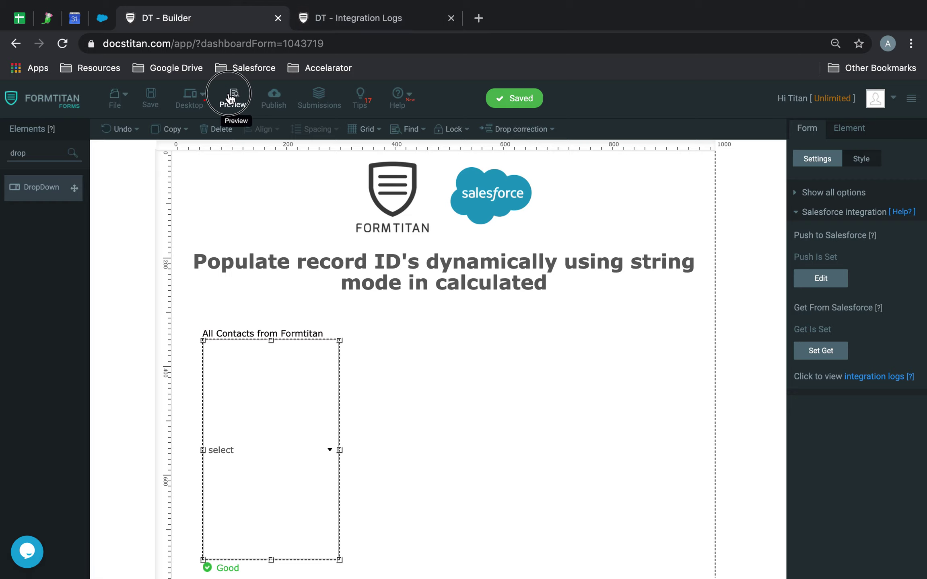
Preview the form and test the All Contacts from Formtitan dropdown by choosing the first and the last contact
click(232, 98)
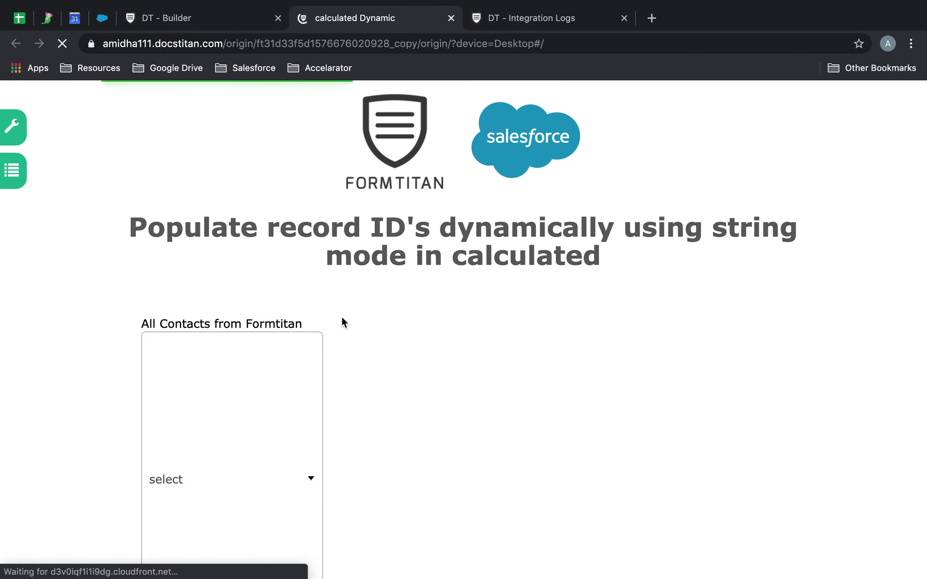
scroll(336, 322, down, 4)
click(223, 326)
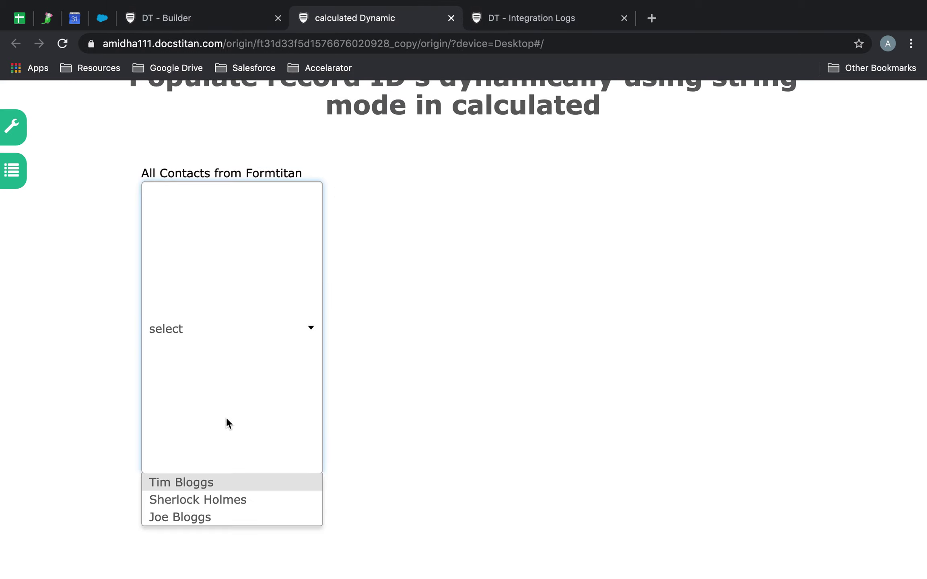
click(196, 485)
click(240, 341)
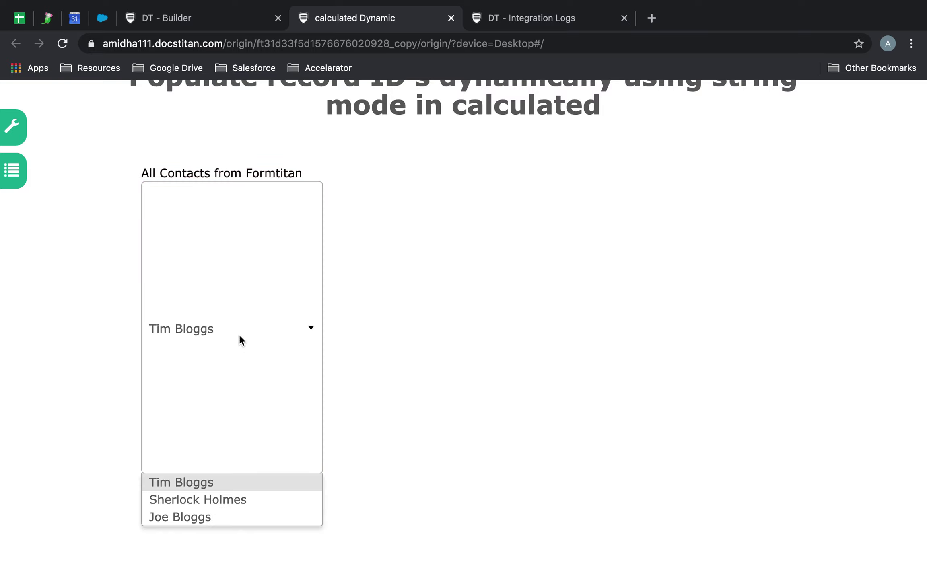
click(190, 515)
click(249, 346)
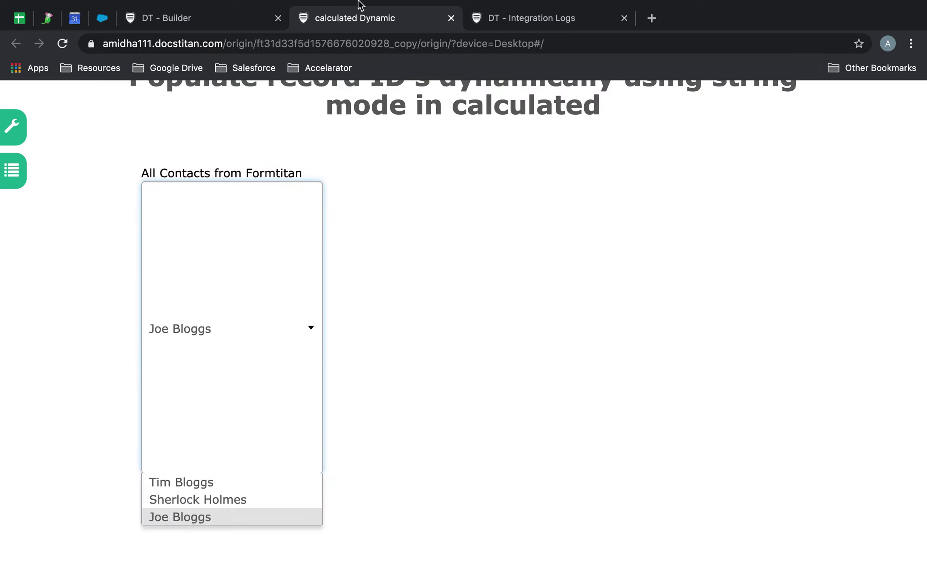
Return to the form builder, enable Multiple selection for the contacts dropdown and save the form
click(217, 22)
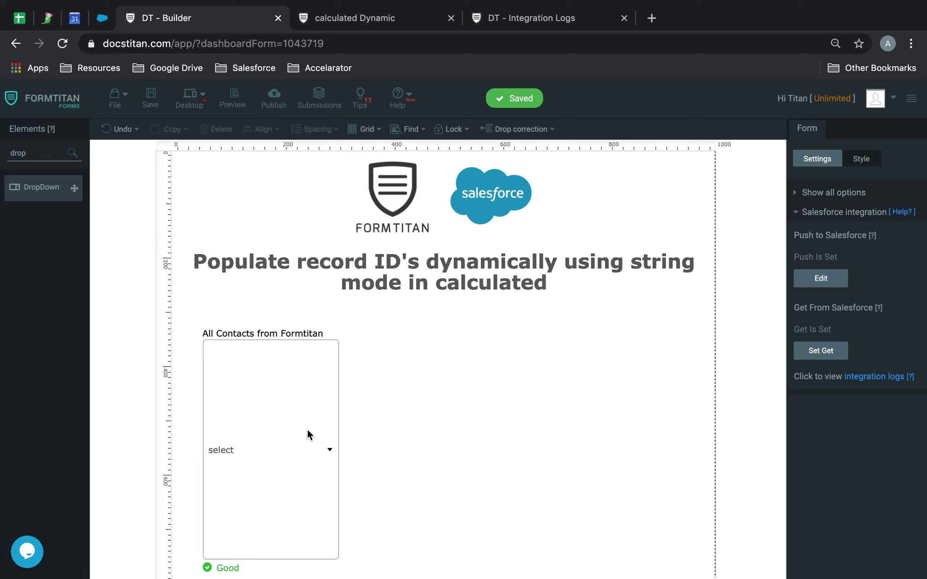
scroll(795, 410, down, 2)
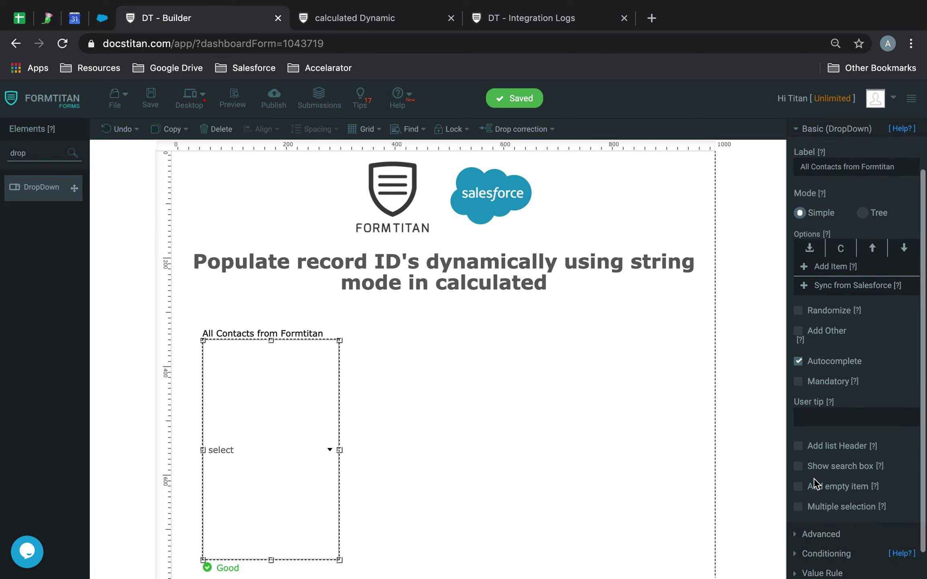
click(798, 507)
click(149, 98)
Reload the form preview and select all three contacts in the All Contacts from Formtitan dropdown
click(330, 13)
click(63, 44)
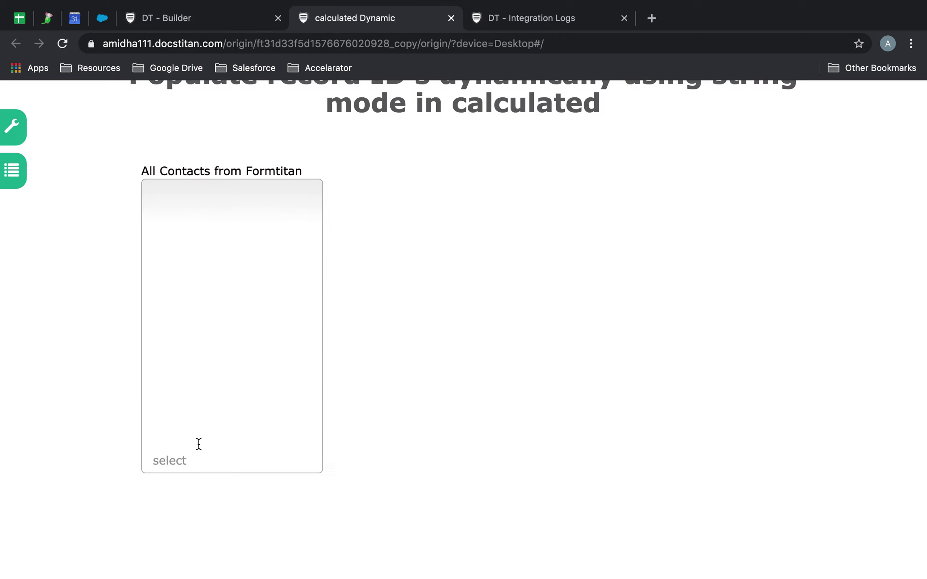
click(175, 464)
click(185, 484)
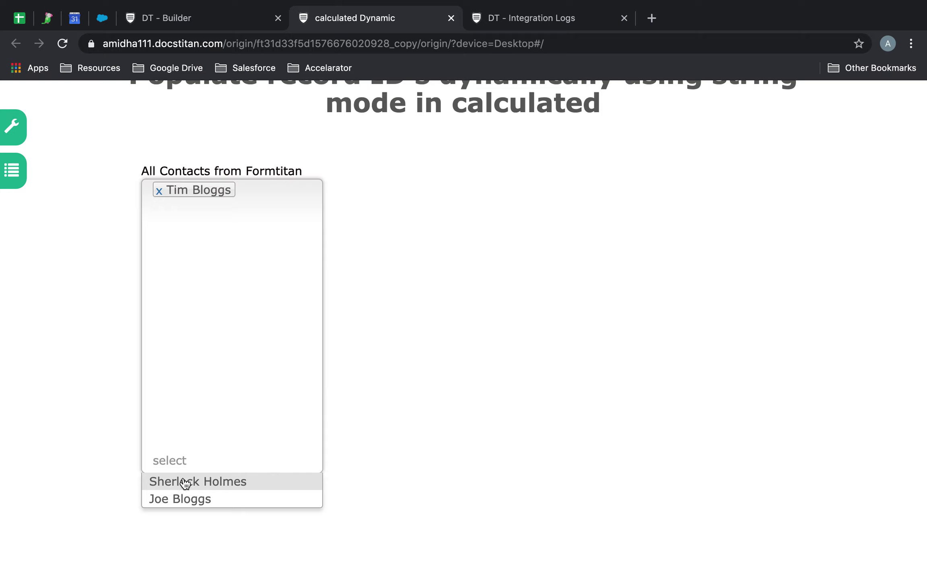
click(183, 482)
click(188, 482)
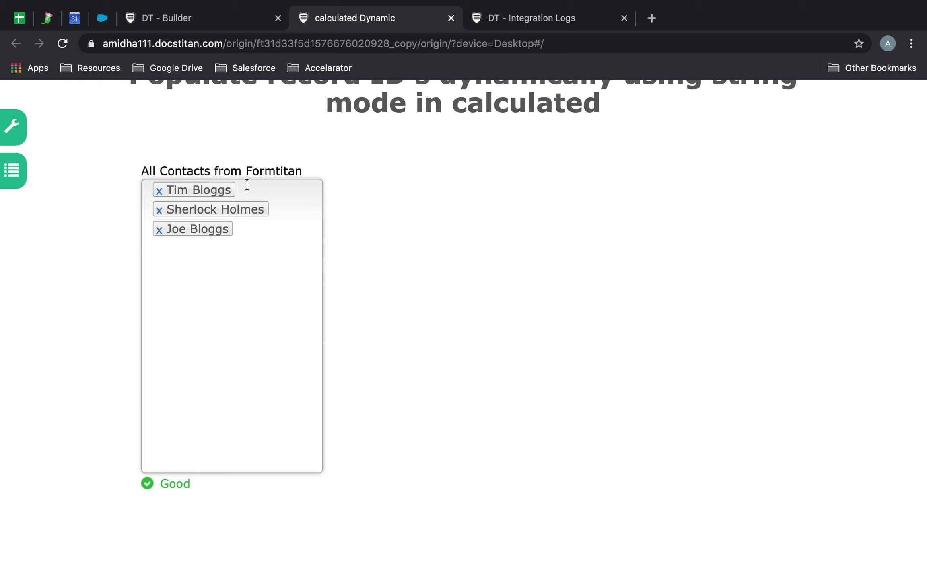
Return to the form builder, find the Calculated element and place it beside the contacts dropdown, leaving its calculation empty
click(217, 16)
drag(44, 153, 2, 147)
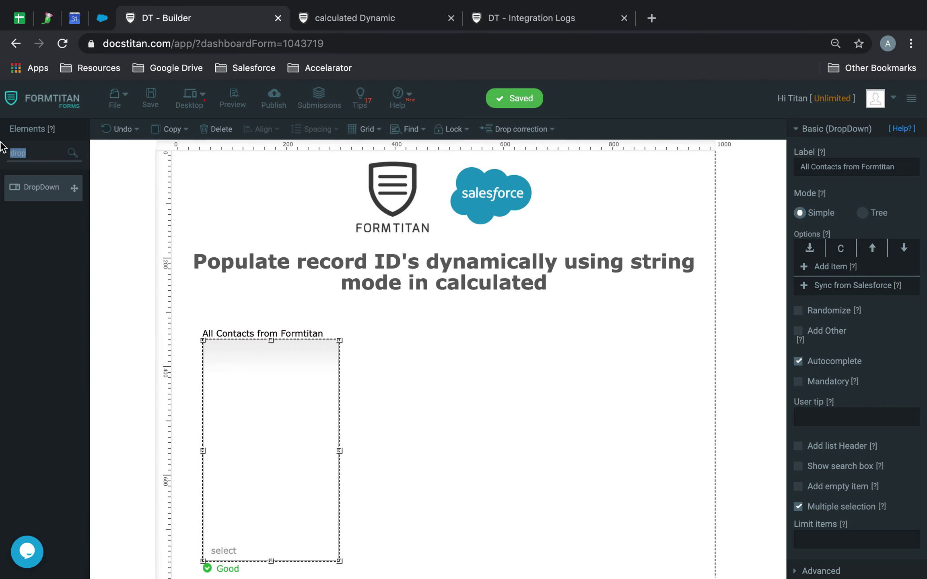
key(BackSpace)
text(cac)
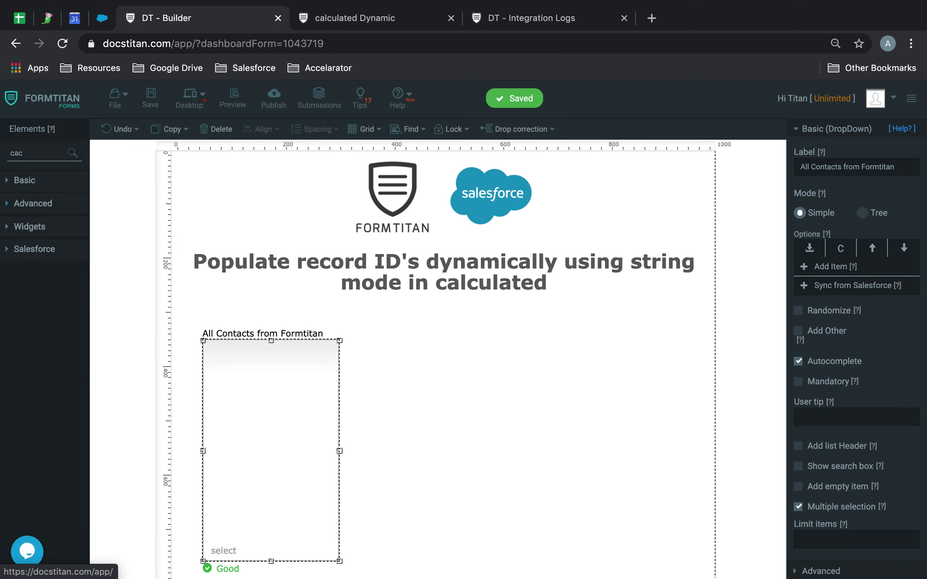
key(BackSpace)
drag(52, 252, 400, 347)
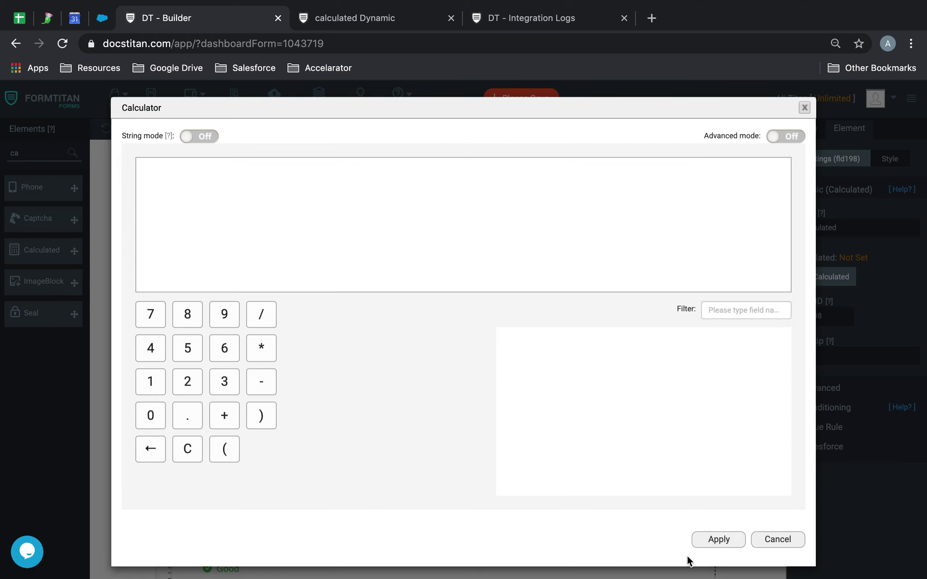
click(715, 542)
Enlarge the calculated element to fill the space beside the contacts dropdown and label it Contact IDs
drag(481, 361, 706, 476)
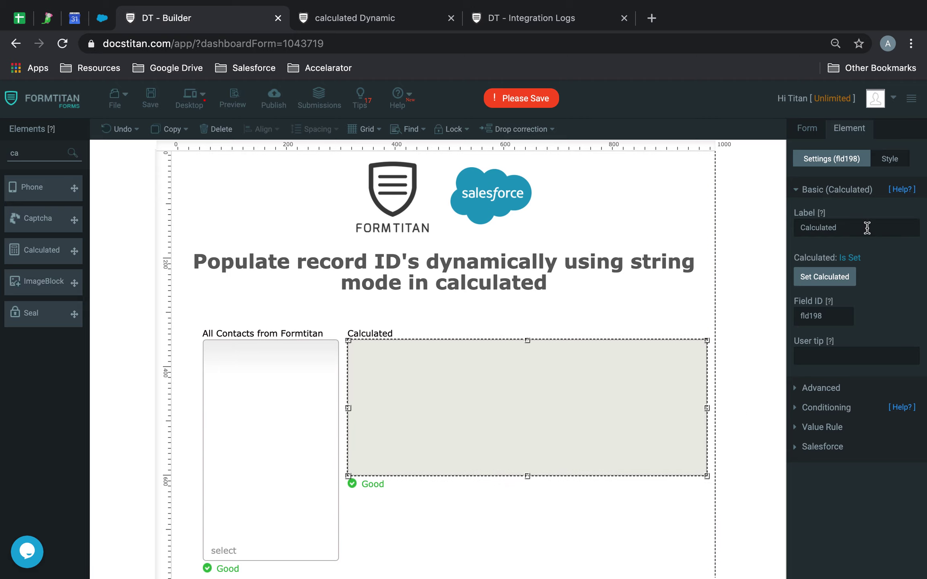
double_click(867, 227)
text(Contact ID)
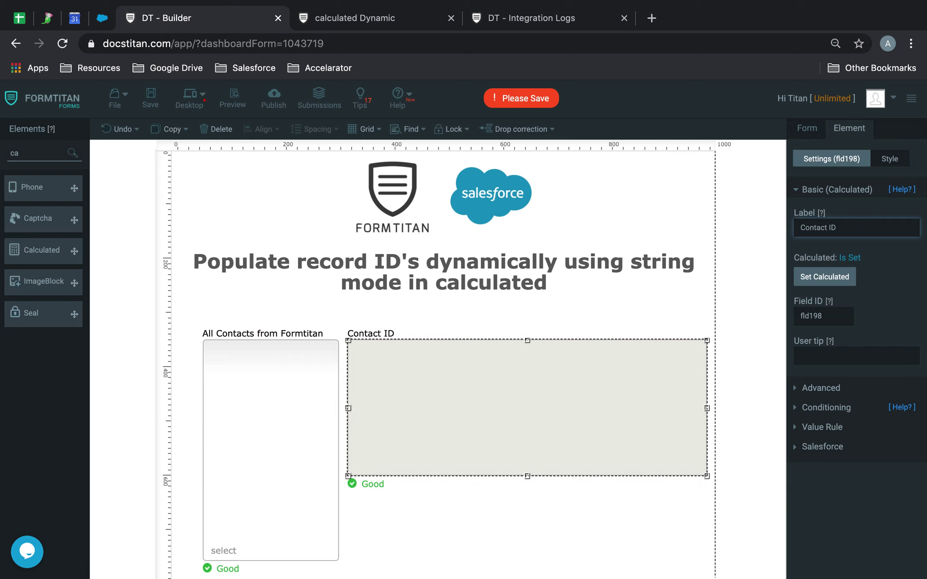
Set the Contact IDs calculation in String mode to All Contacts from Formtitan.CommaSeparatedValues and save the form
click(825, 277)
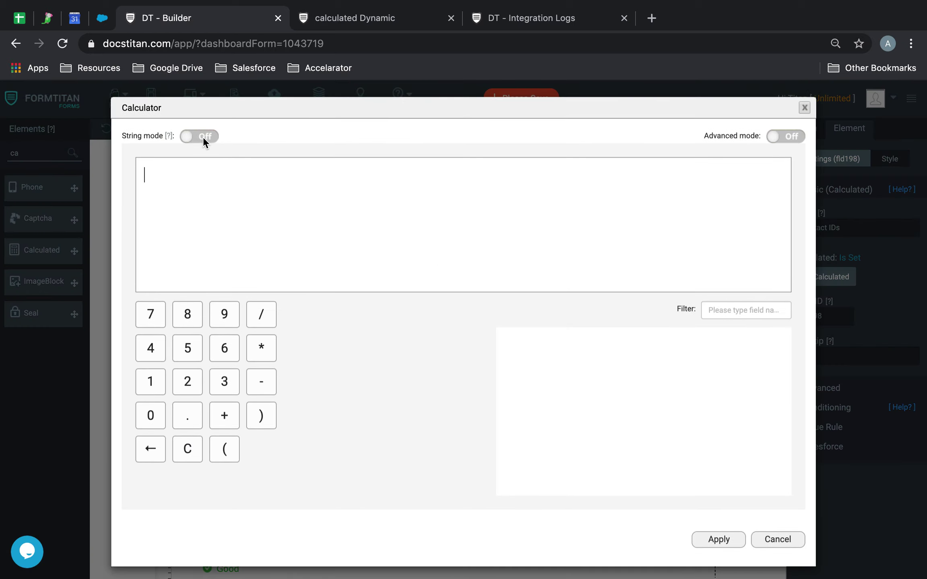
click(203, 137)
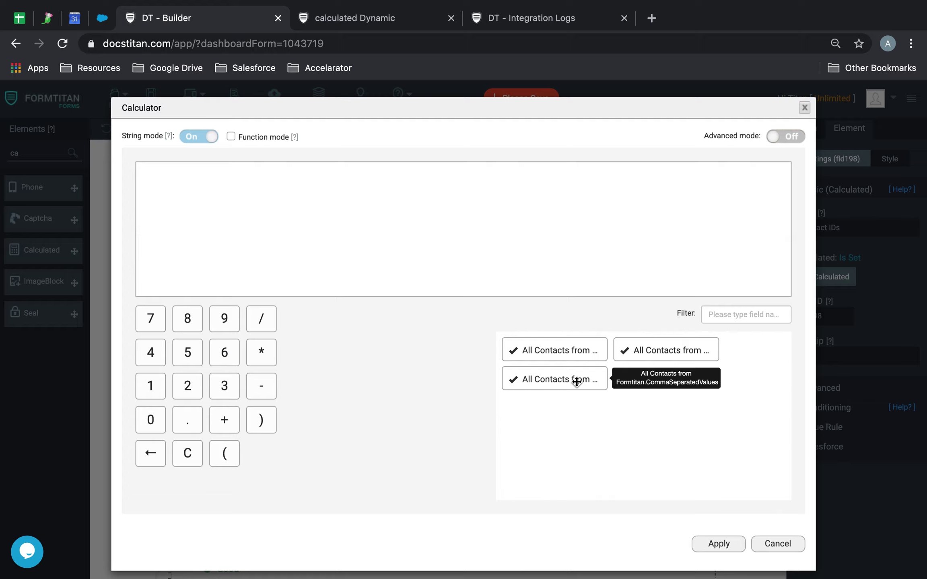
drag(577, 382, 389, 260)
click(712, 543)
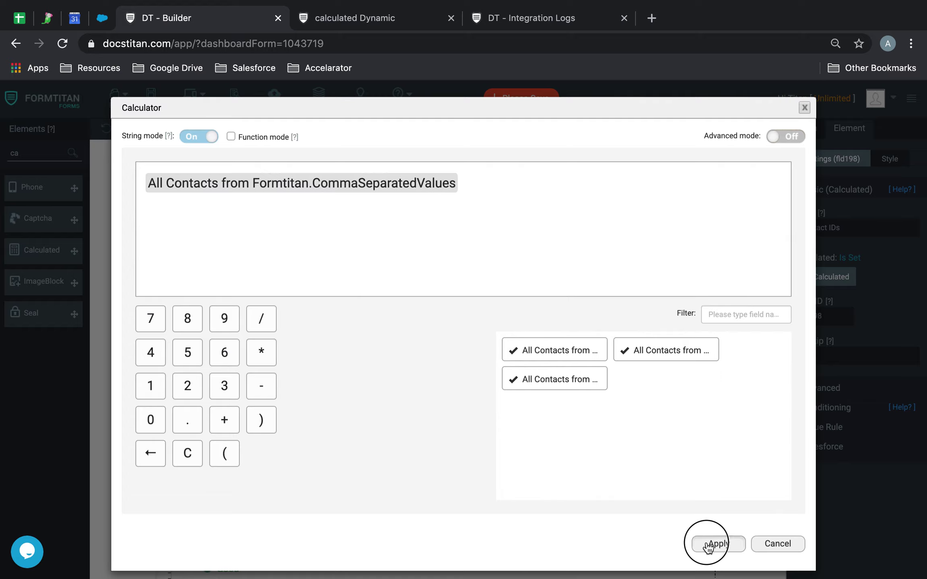
click(155, 103)
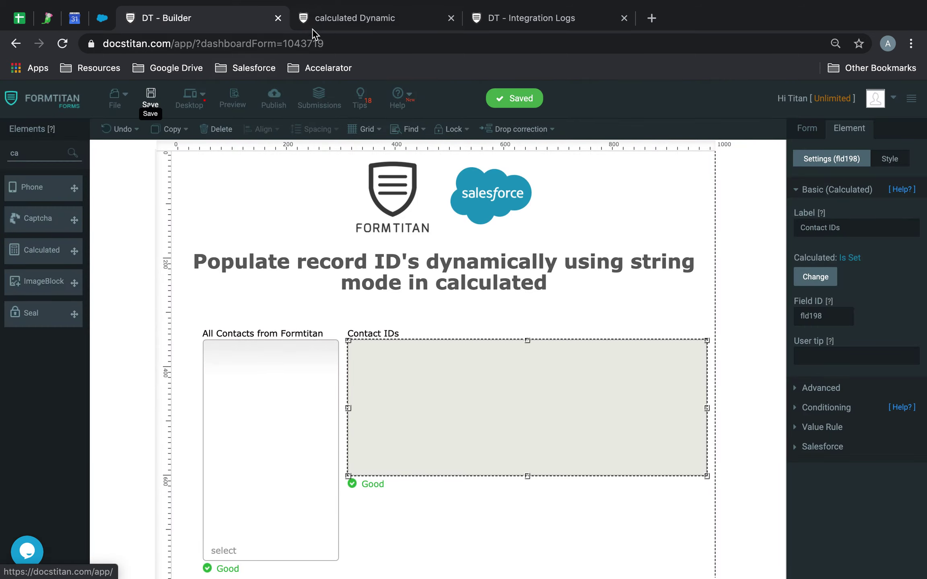
Reload the form preview and select all three contacts to test the Contact IDs field
click(322, 24)
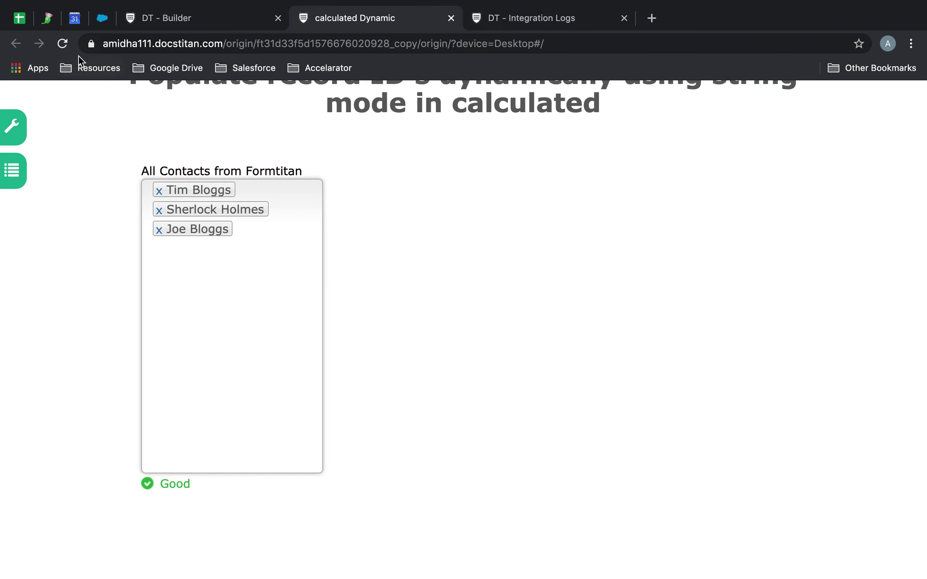
click(62, 43)
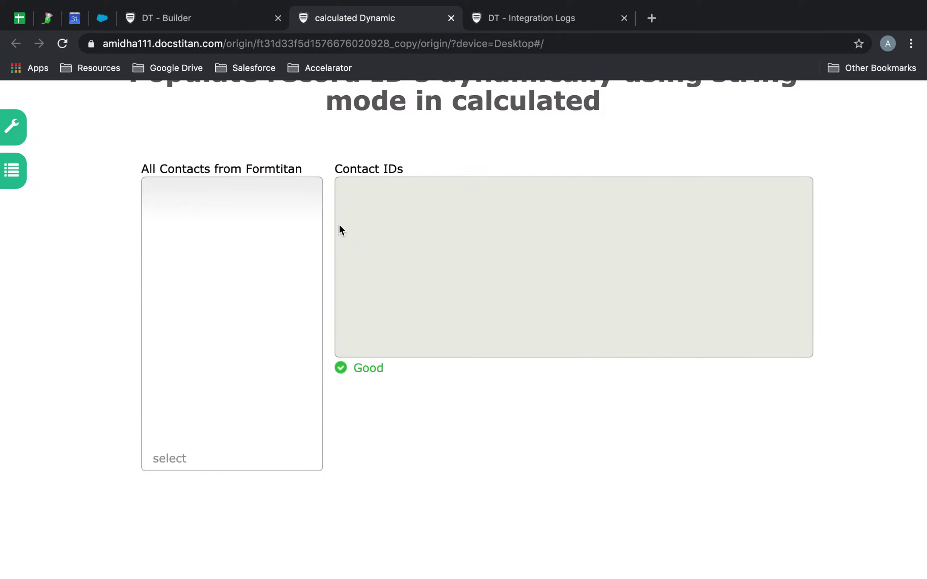
click(193, 461)
click(174, 483)
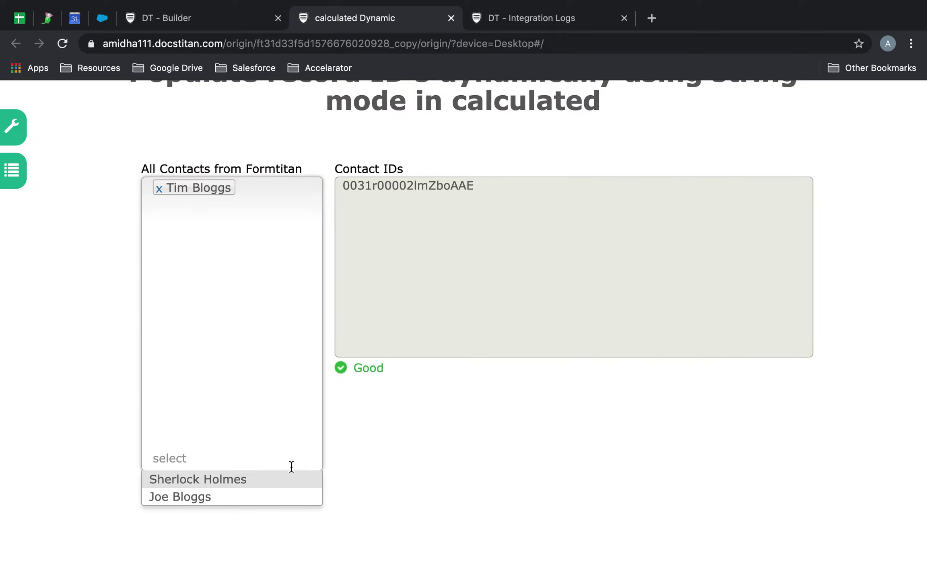
click(227, 481)
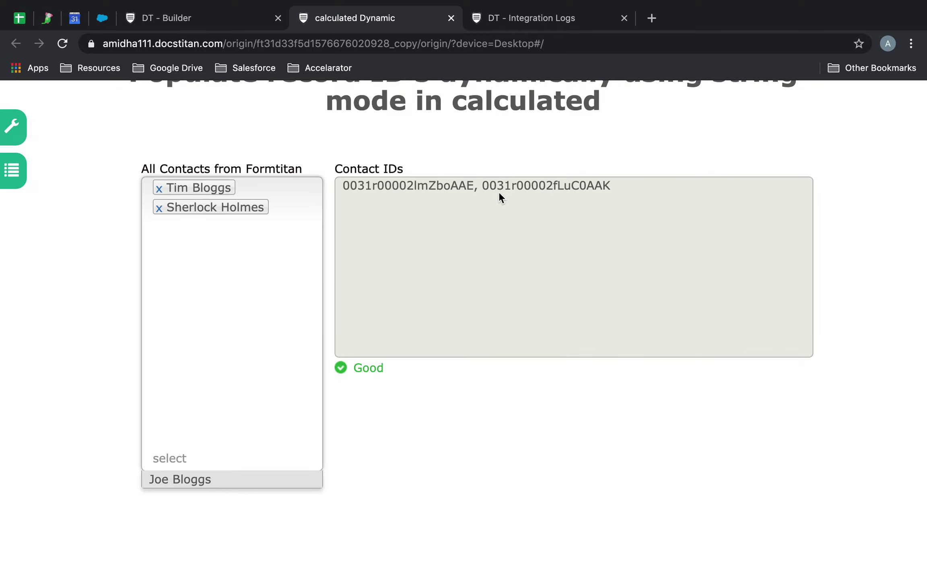
click(187, 479)
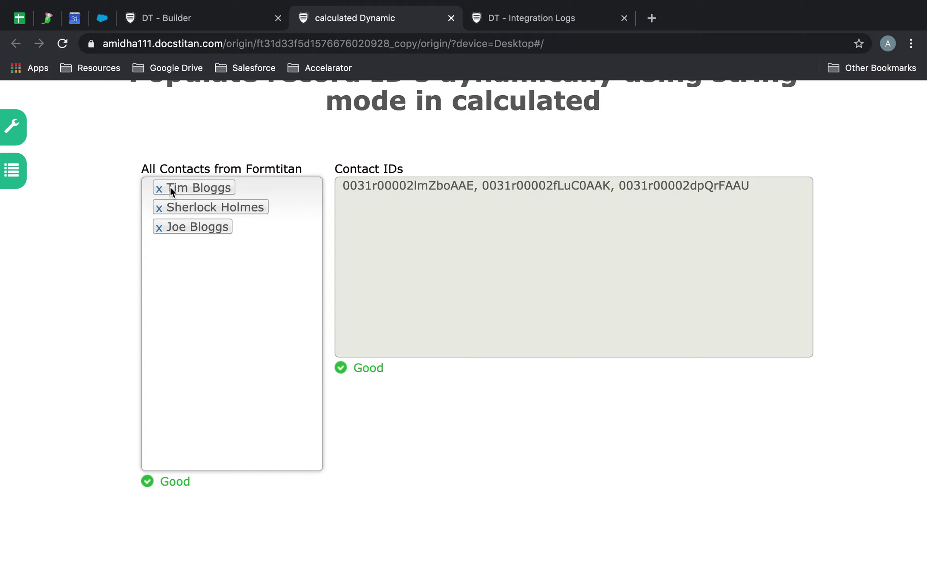
Remove the three selected contacts in the preview and select them all again to retest the Contact IDs field
click(159, 228)
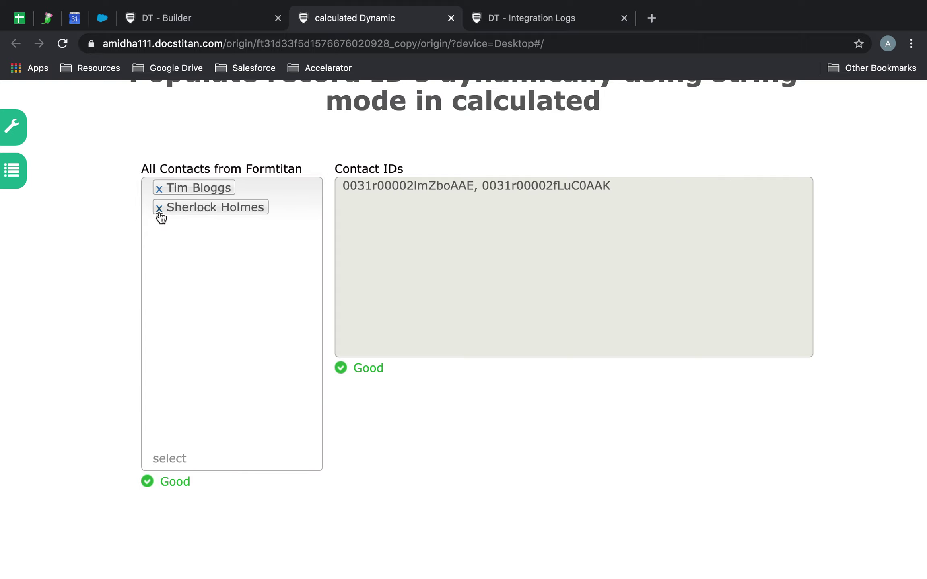
click(159, 209)
click(159, 189)
click(196, 446)
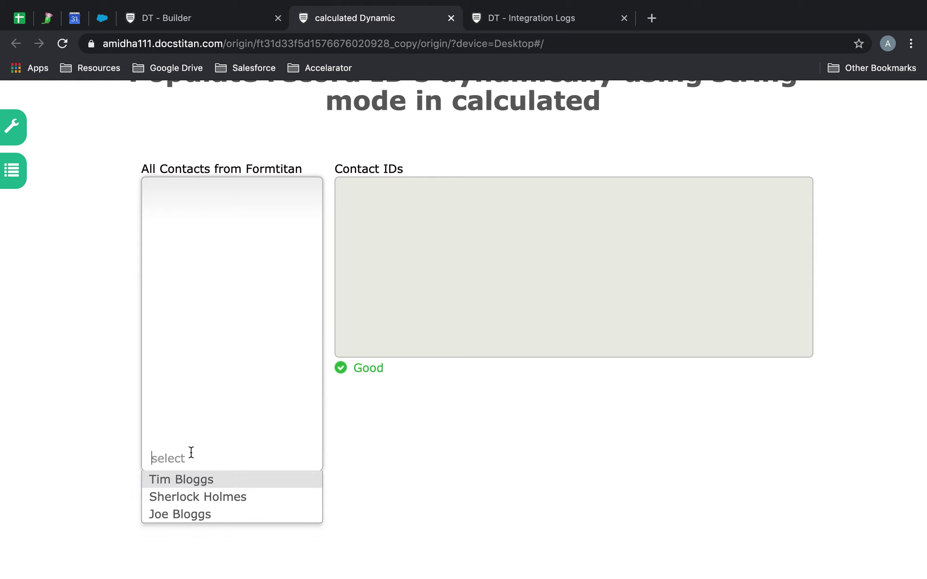
click(178, 479)
click(177, 459)
click(176, 479)
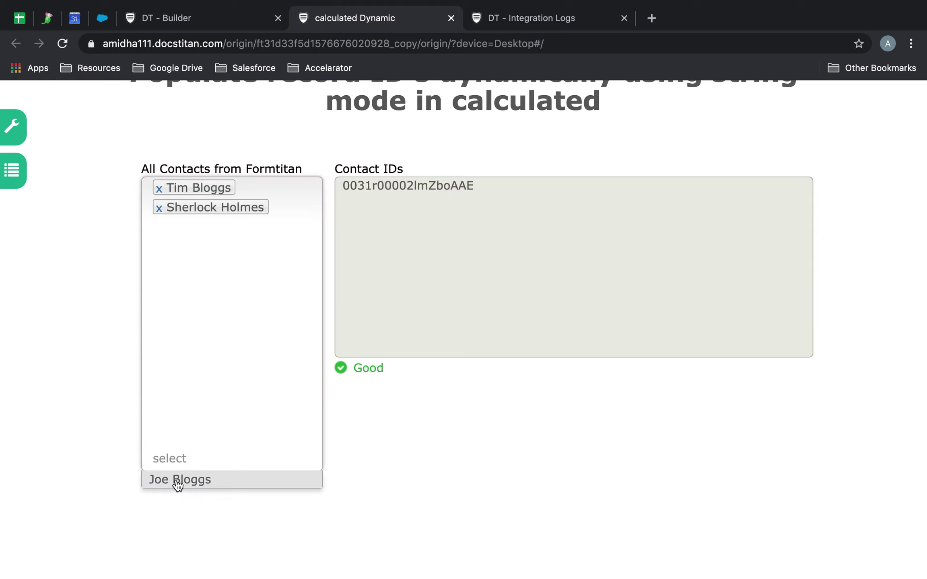
click(174, 462)
click(174, 460)
click(174, 480)
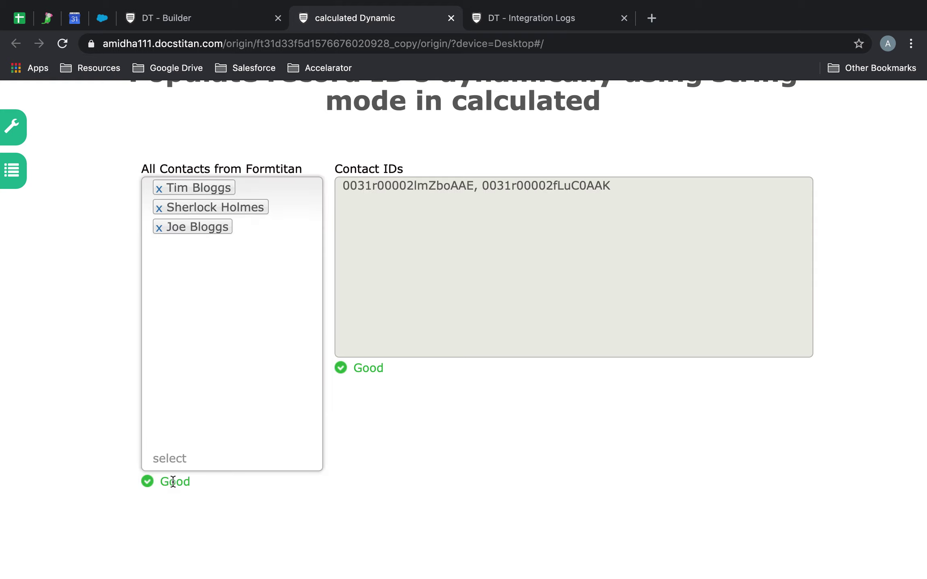
Return to the form builder and halve the height of the Contact IDs element to make room beneath it
click(217, 29)
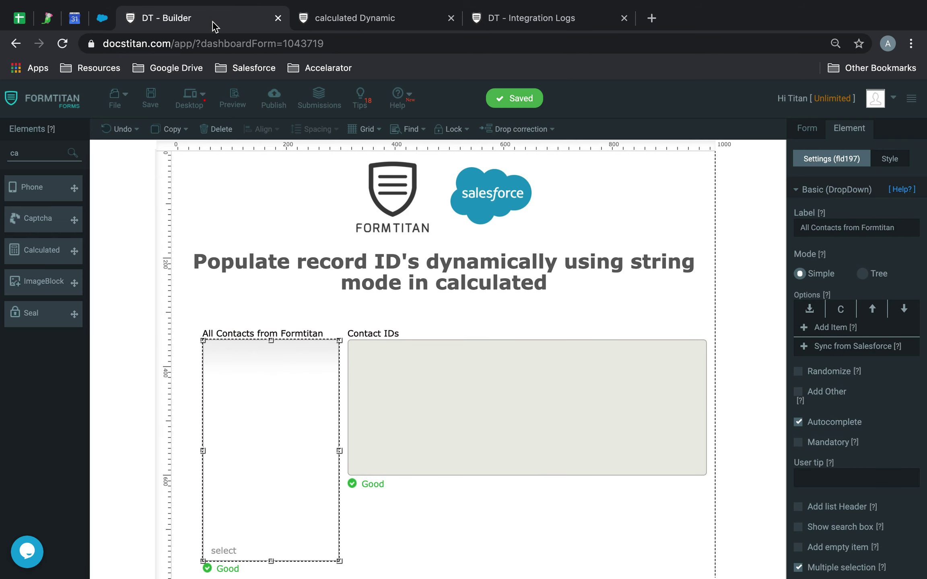
click(541, 472)
drag(528, 477, 527, 406)
Add a Submit button below the Contact IDs element, set its button type to submit and save the form
drag(38, 153, 1, 135)
text(butt)
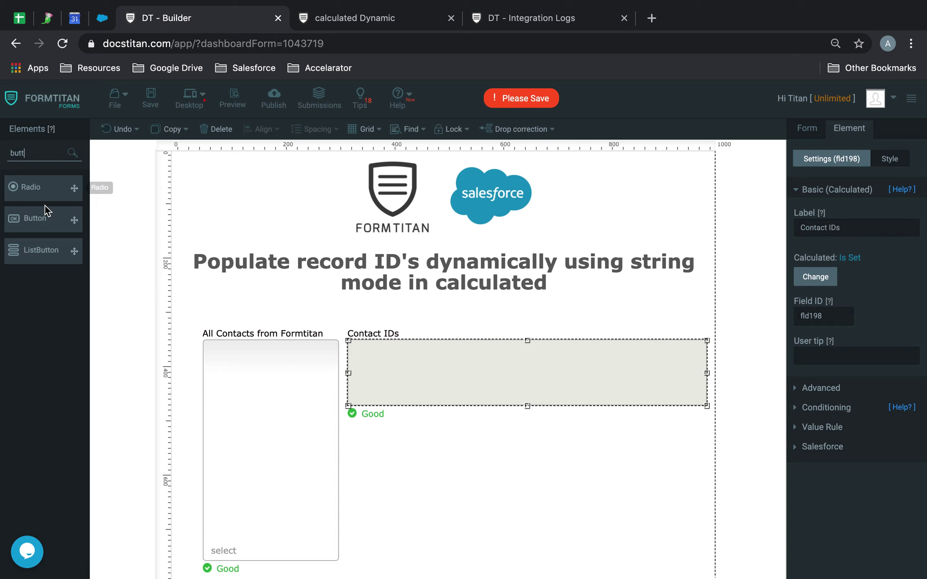
drag(40, 217, 490, 447)
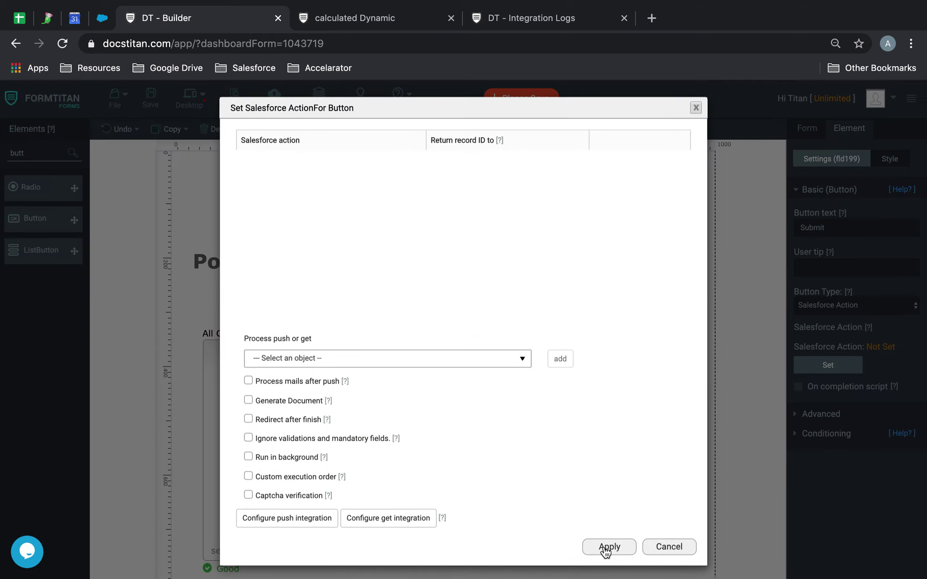
click(608, 549)
click(869, 305)
click(817, 249)
click(149, 96)
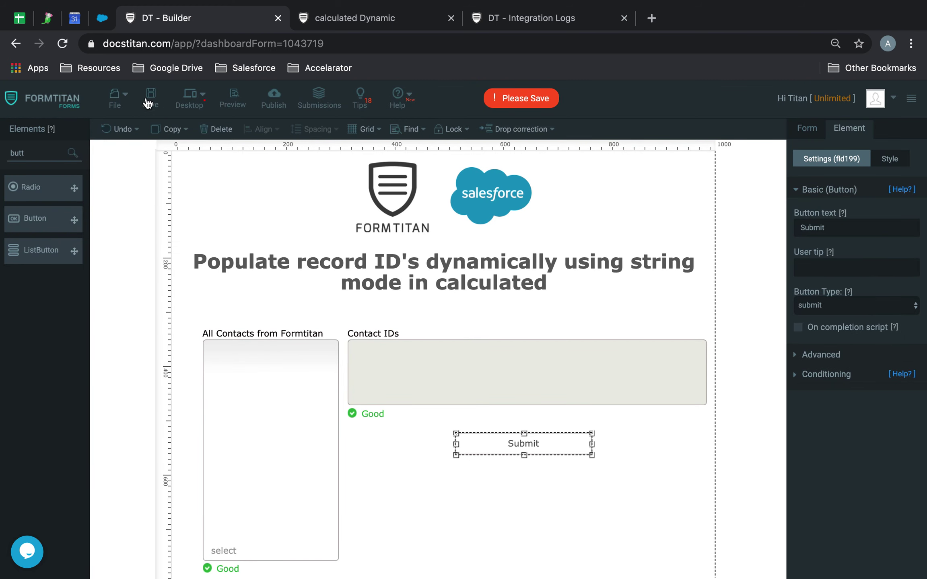
Add the Contact object to the Push to Salesforce mapping with the Update action, taking IDs from All multiple matches
click(809, 129)
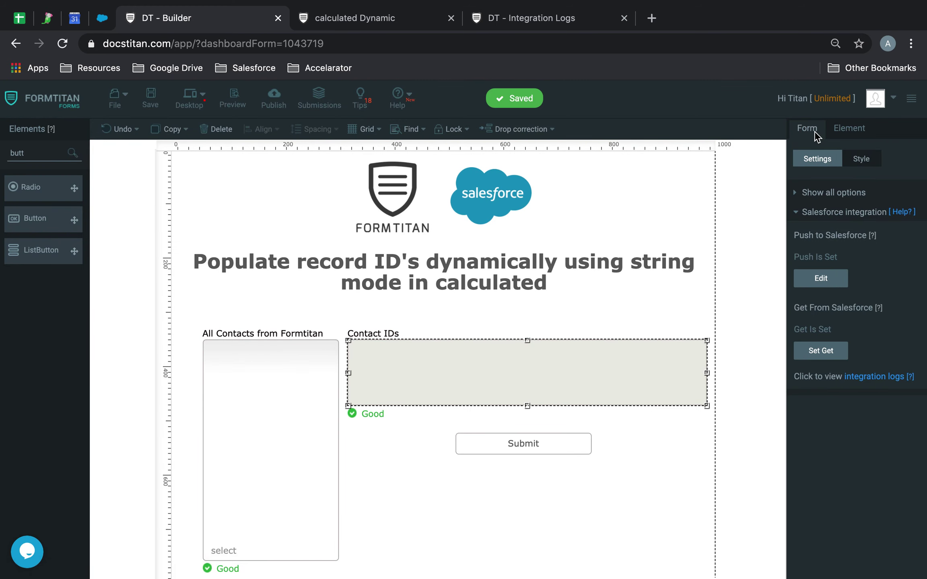
click(821, 278)
click(295, 282)
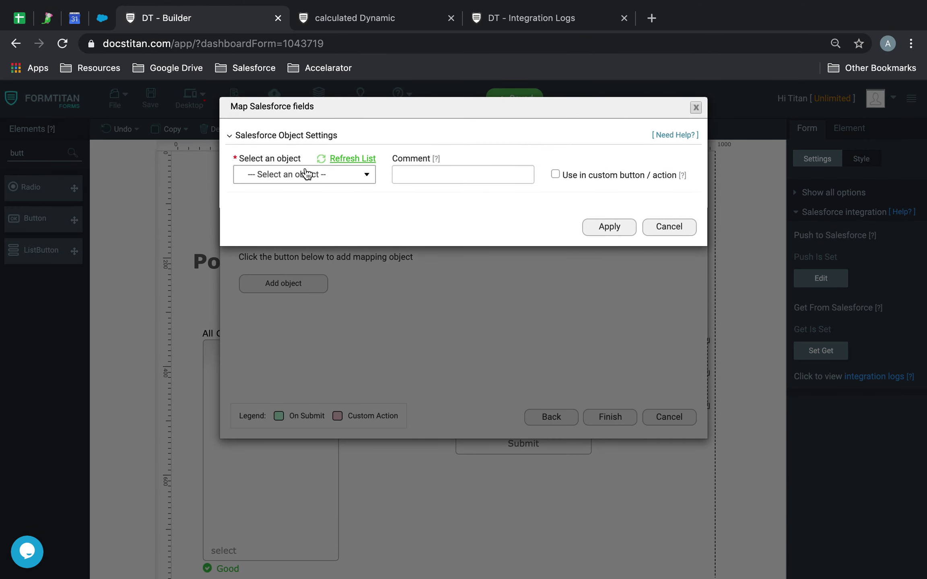
click(303, 177)
text(cont)
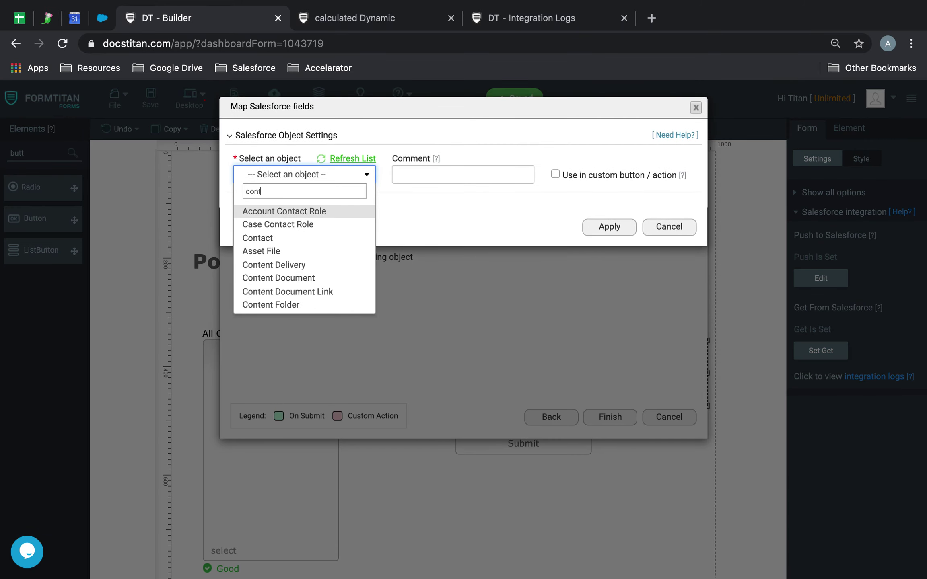
click(266, 239)
click(280, 205)
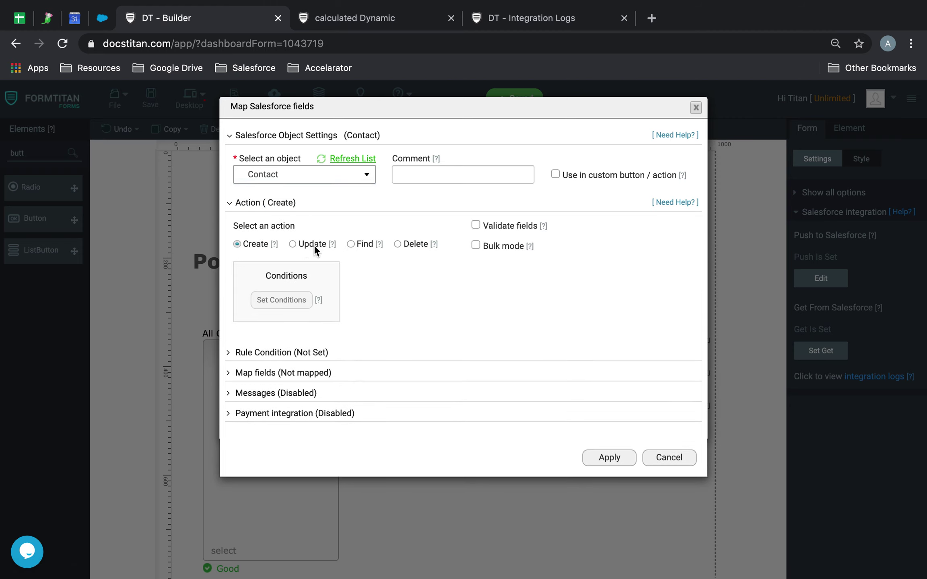
click(293, 245)
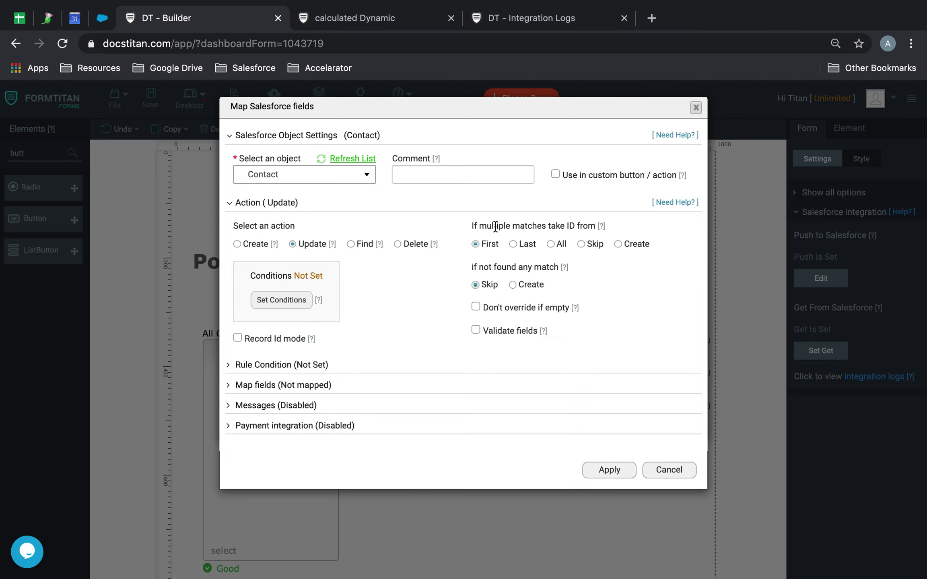
click(554, 246)
Set the update condition to Contact ID IN the Contact IDs form field and apply it
click(281, 300)
click(266, 143)
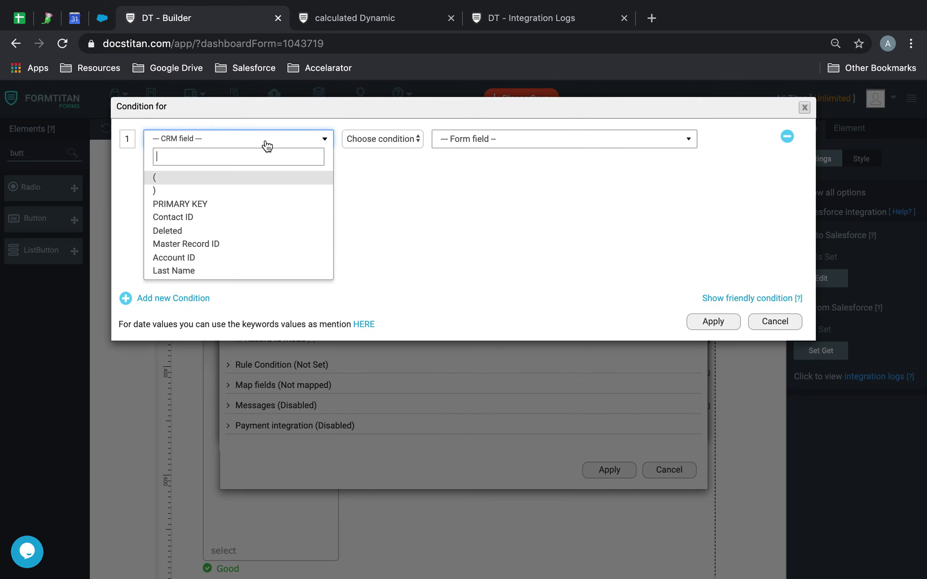
click(232, 220)
click(390, 143)
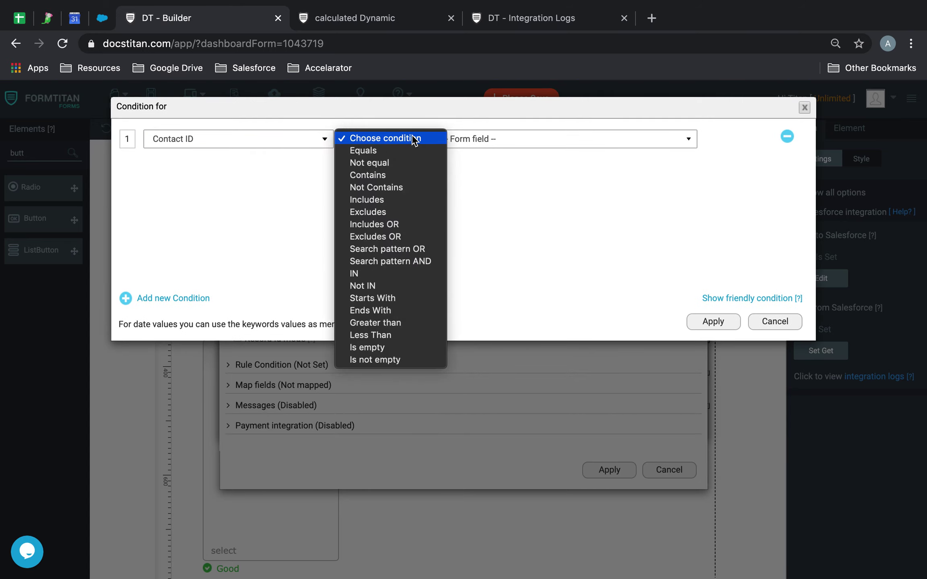
click(359, 269)
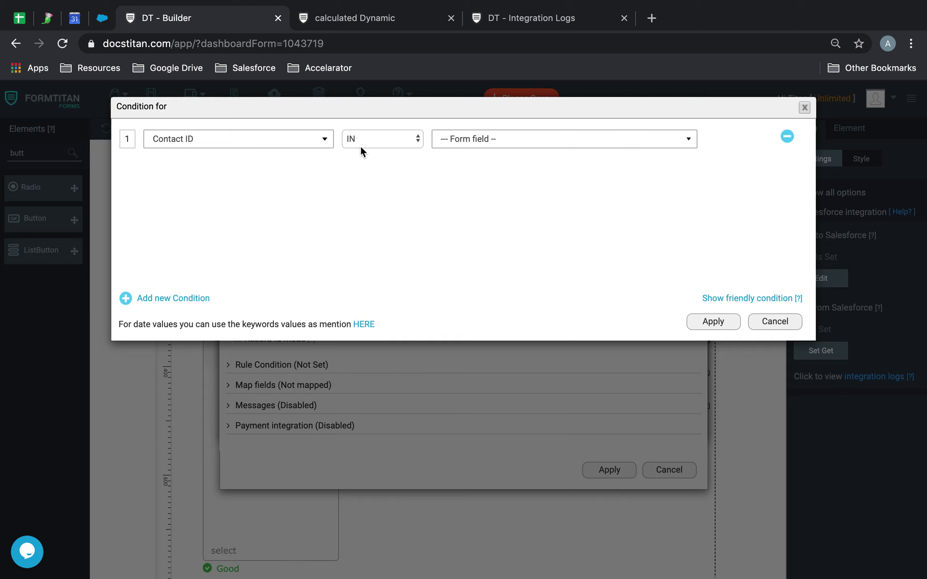
click(531, 146)
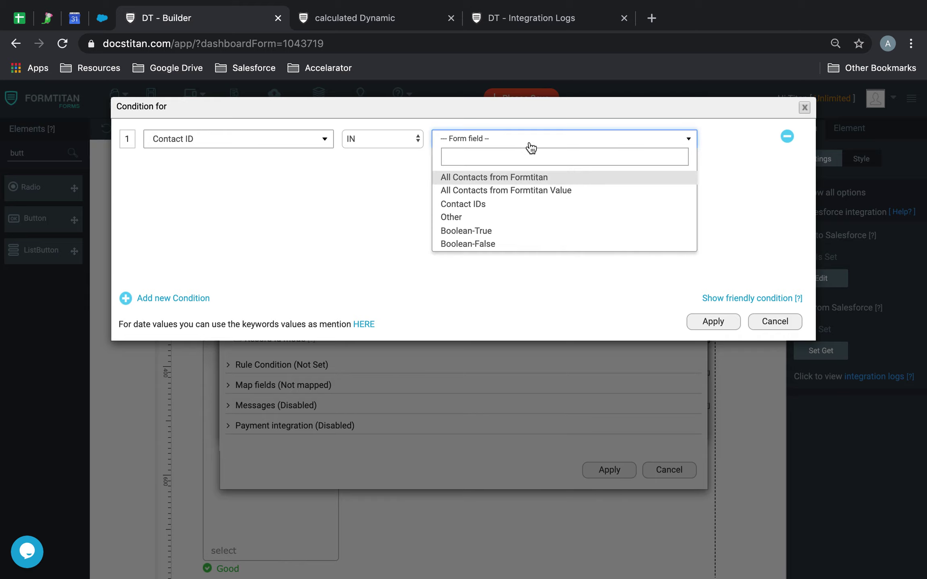
click(487, 210)
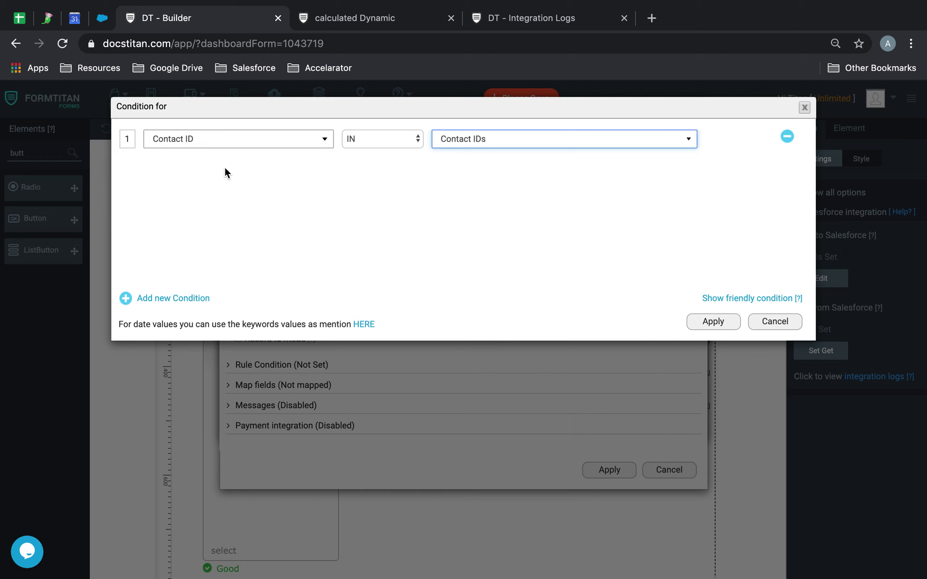
click(730, 325)
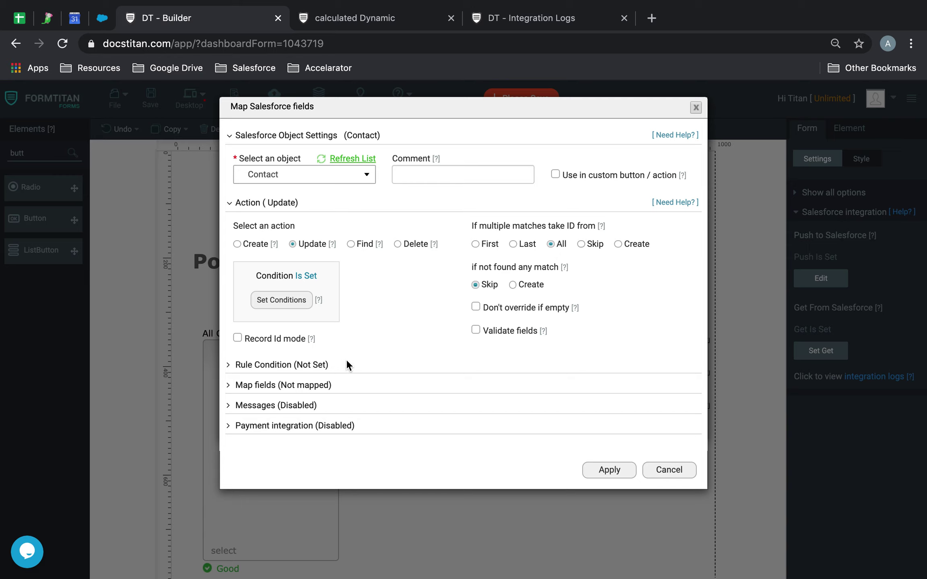
Map the Contact's Donated Amount field to Other with the value 50000, apply and finish the mapping, and save the form
click(296, 386)
click(283, 441)
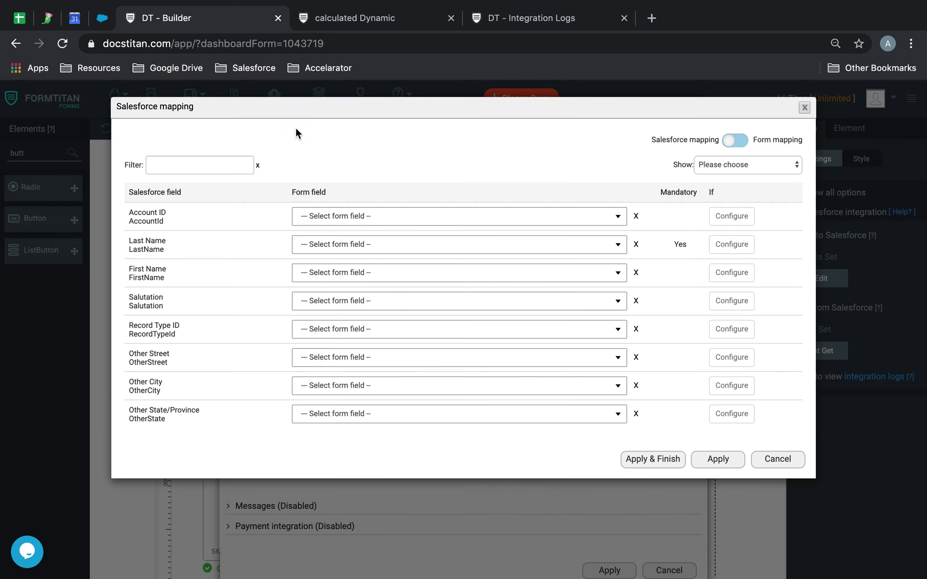
click(225, 156)
text(dona)
click(372, 221)
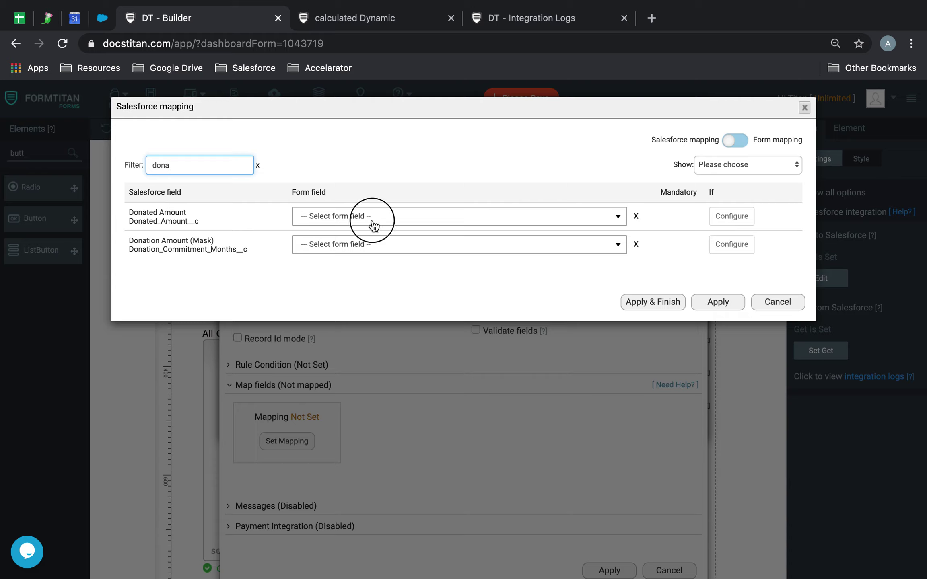
text(other)
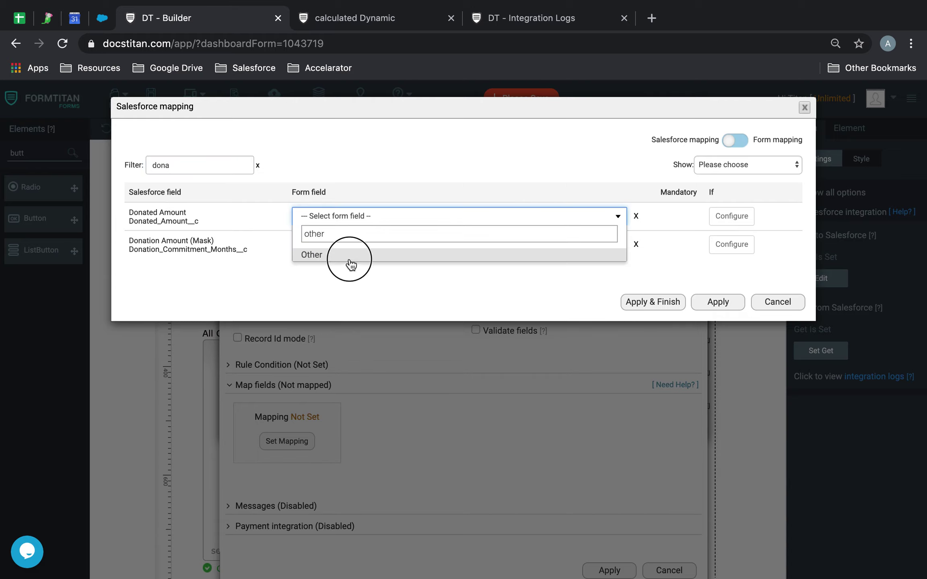
click(351, 264)
click(536, 218)
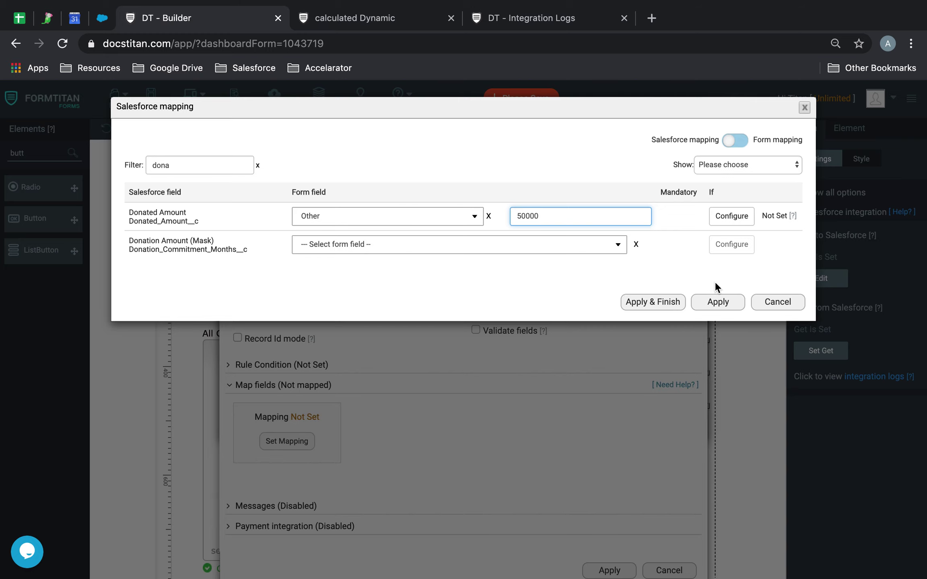
click(644, 302)
click(150, 95)
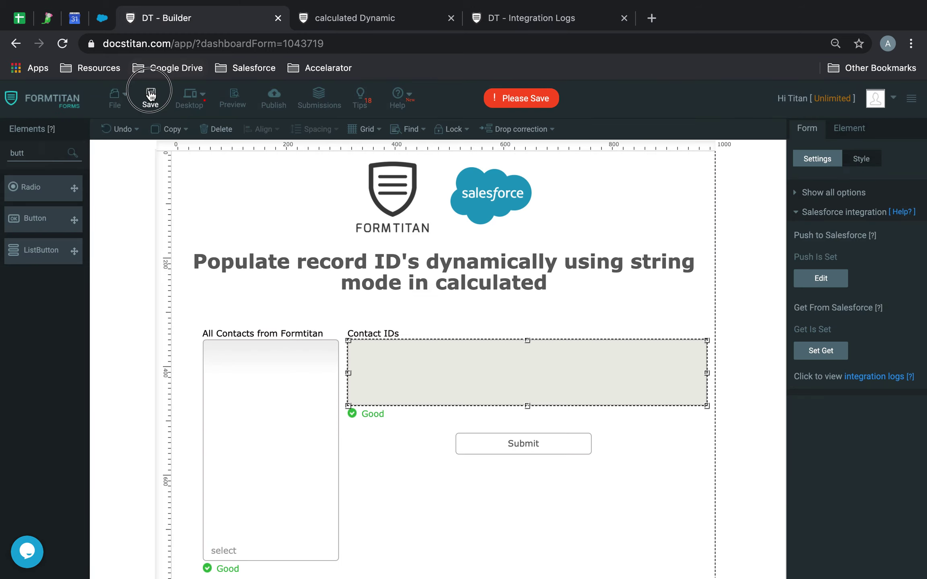
Reload the live calculated Dynamic form, select all three contacts in All Contacts from Formtitan and submit the form
click(402, 20)
click(63, 49)
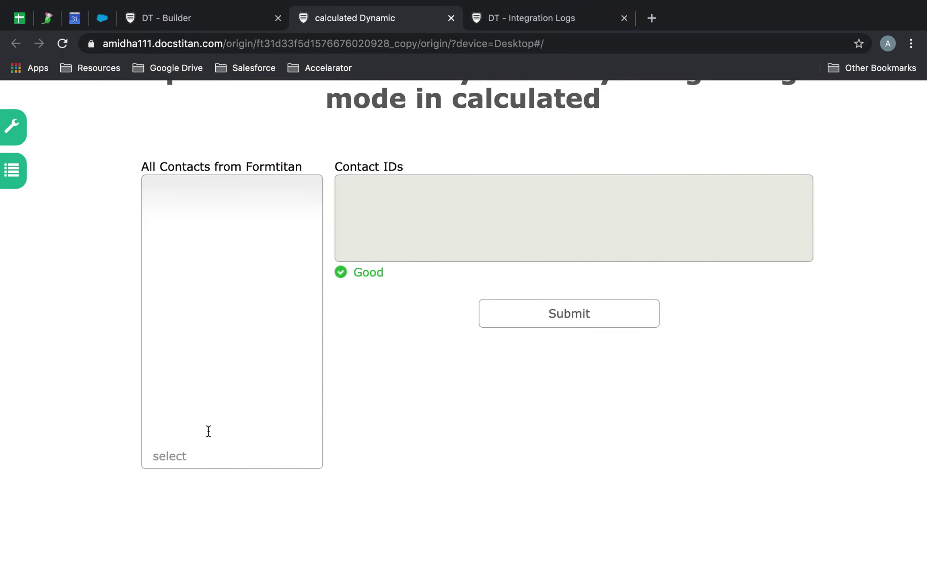
click(185, 457)
click(184, 484)
click(190, 483)
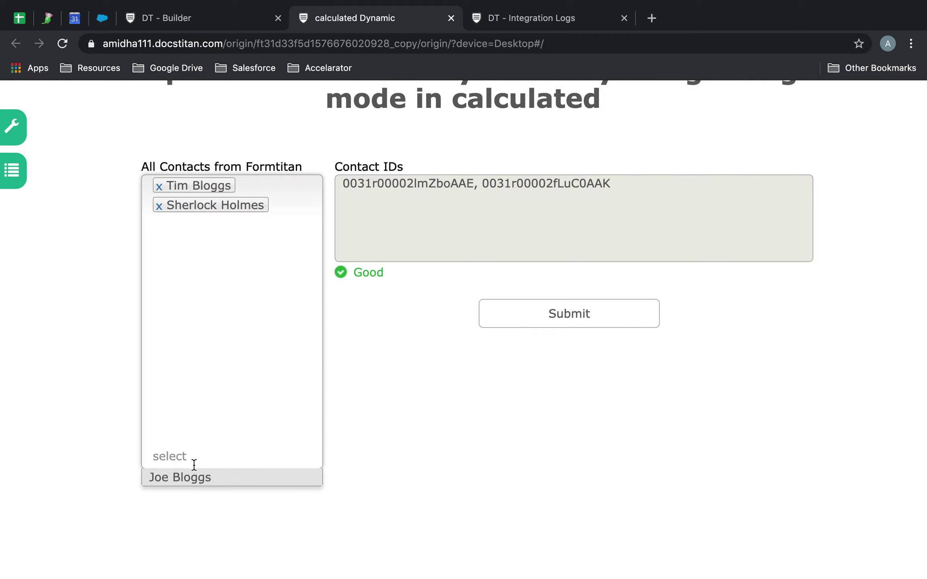
click(192, 459)
click(190, 477)
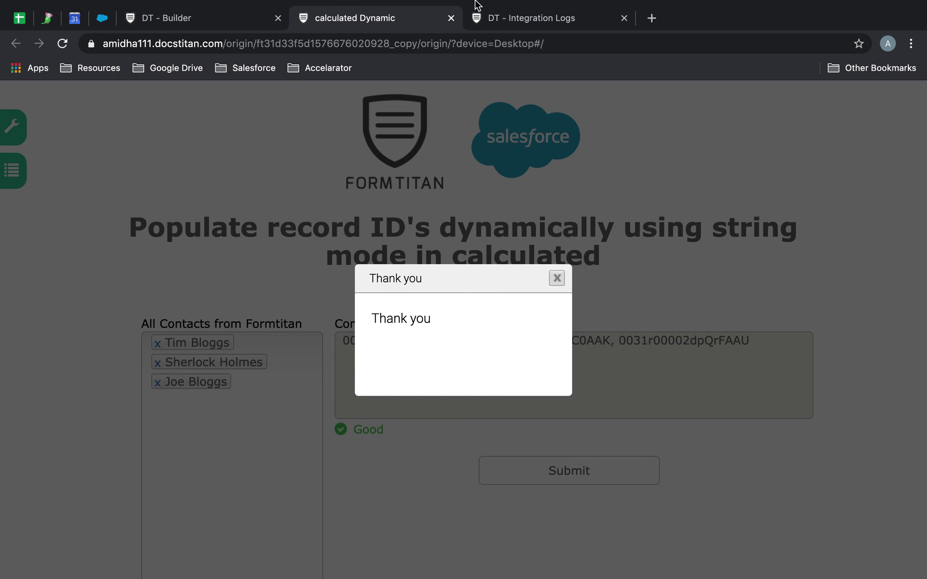
Refresh the integration logs and check the newest calculated Dynamic entry for the updated contact record IDs
click(516, 16)
click(895, 250)
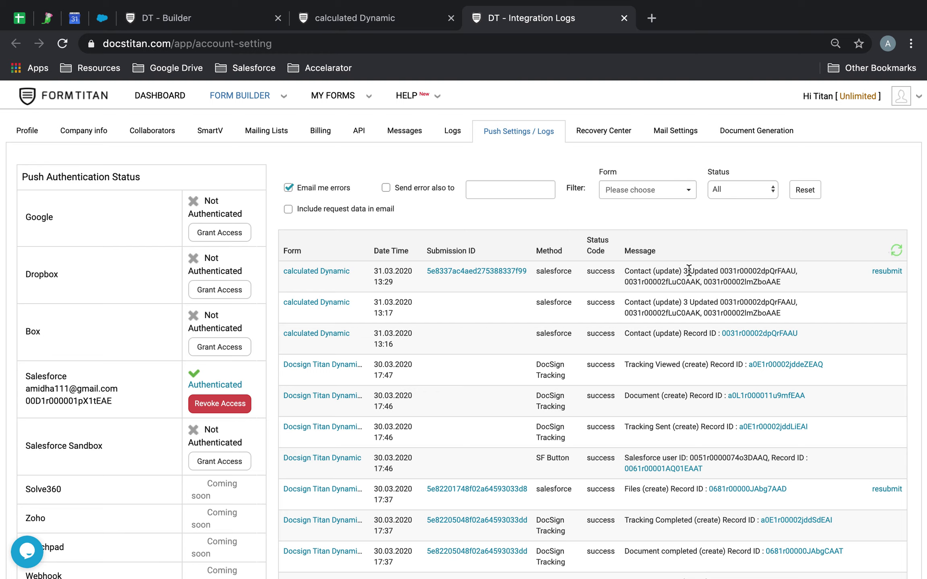
drag(720, 270, 793, 285)
click(770, 276)
Switch to Salesforce, open the second contact of the Formtitan account, check its Donated Amount and return to the contacts list
click(102, 18)
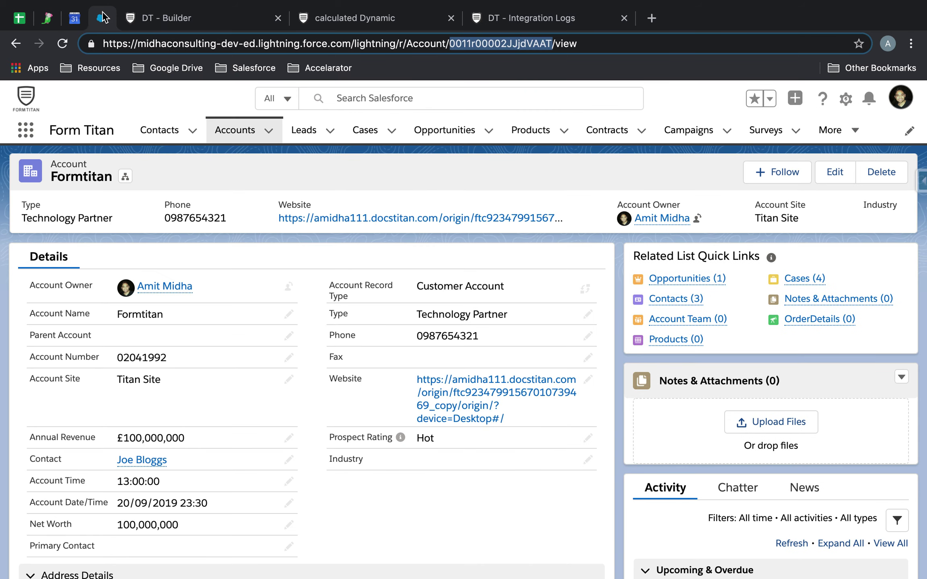
click(691, 300)
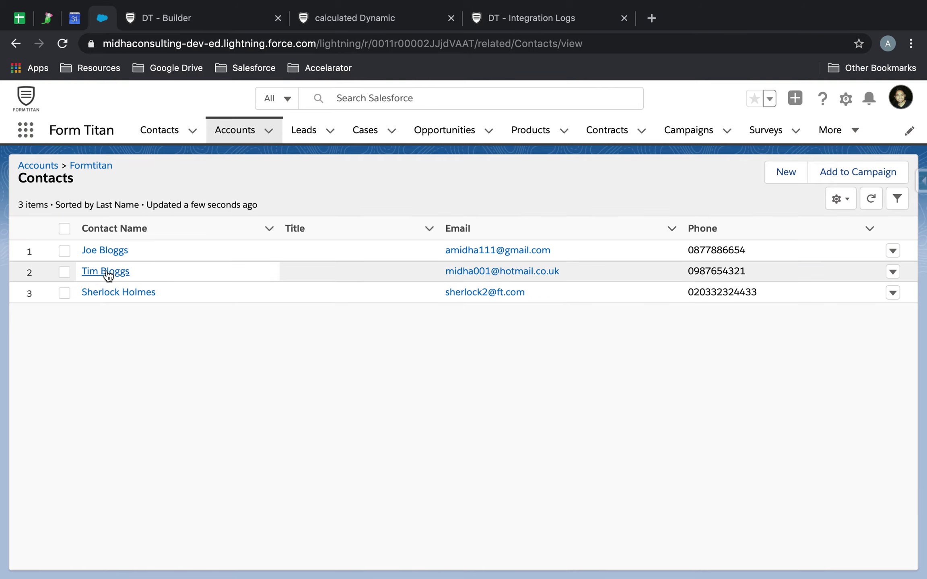
click(106, 273)
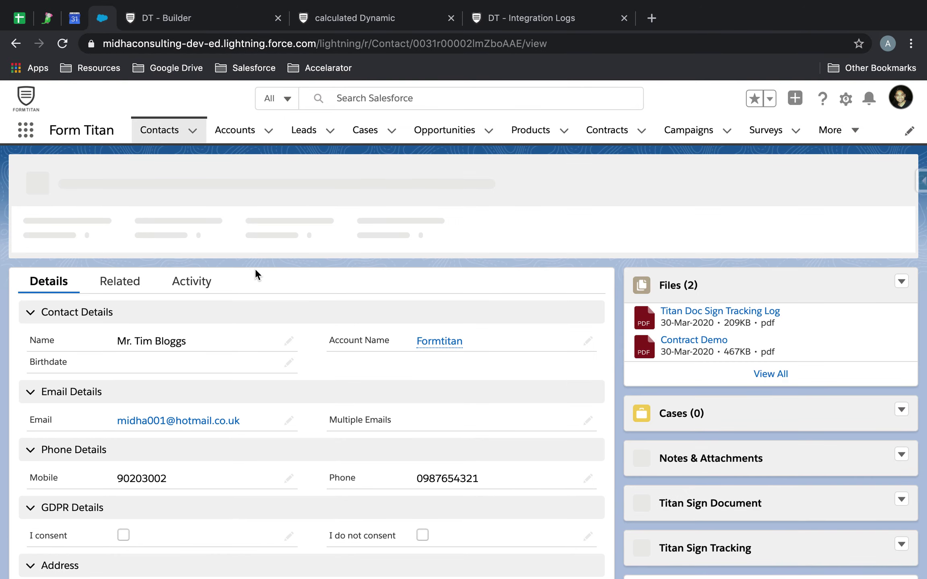
scroll(255, 268, down, 5)
drag(457, 334, 416, 338)
click(16, 43)
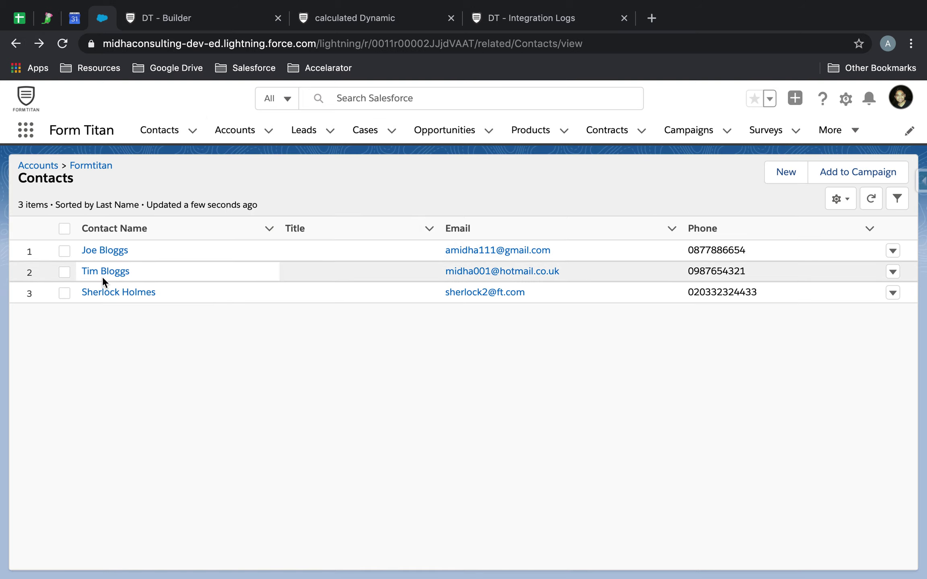
Open the third contact of the Formtitan account and check the Donated Amount under Donation Details
click(104, 293)
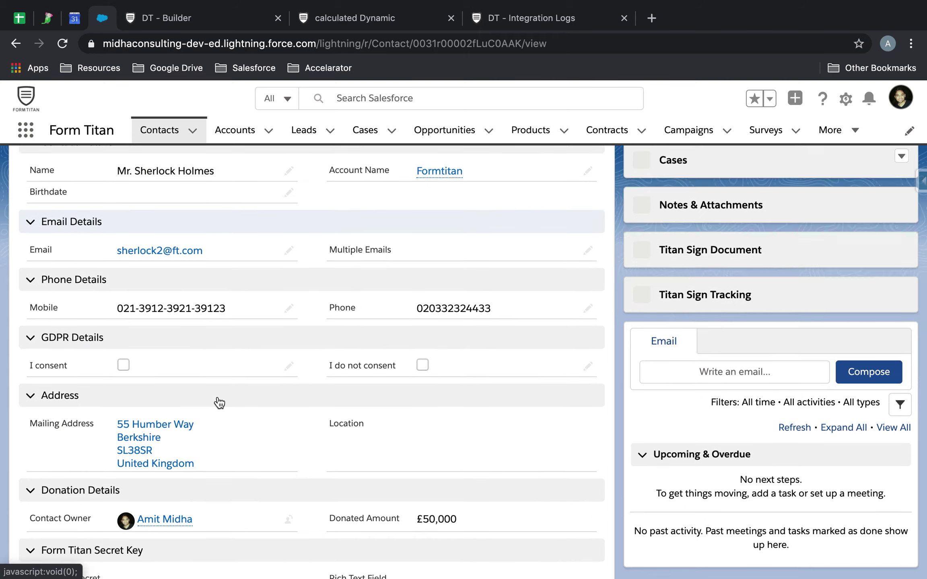
scroll(218, 403, down, 3)
drag(482, 423, 422, 424)
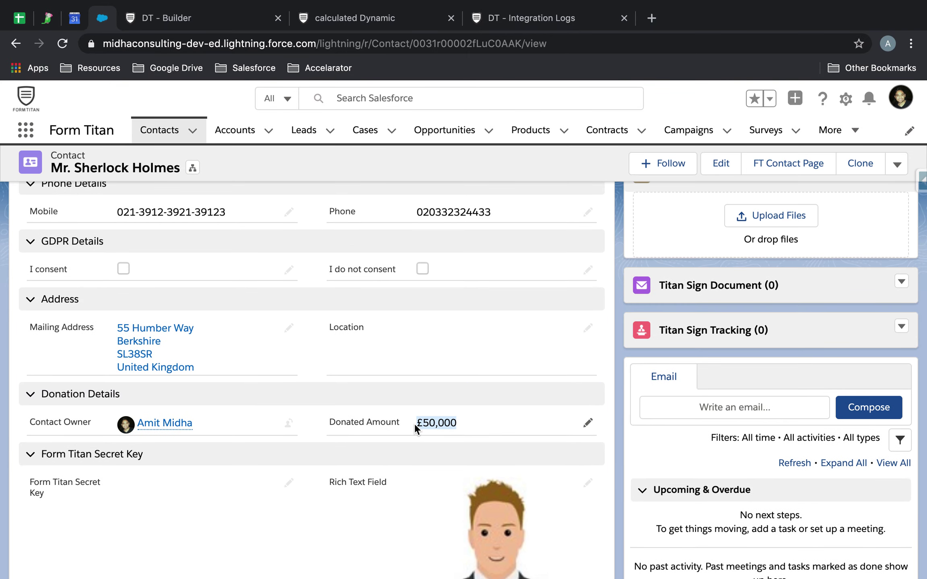
Return to the form builder and review the Contact IDs element's string mode and CommaSeparatedValues calculation, applying it as it is
click(364, 19)
click(225, 22)
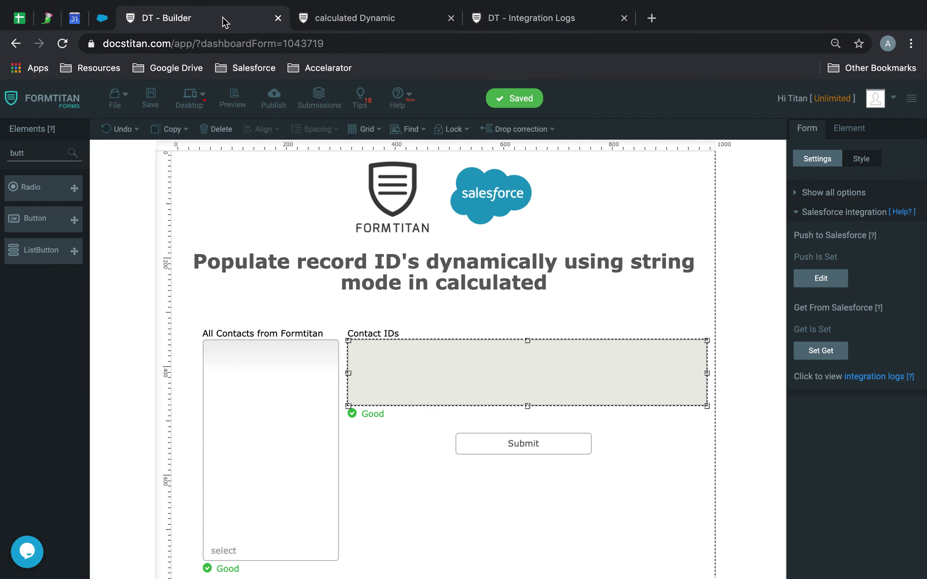
click(542, 498)
click(584, 362)
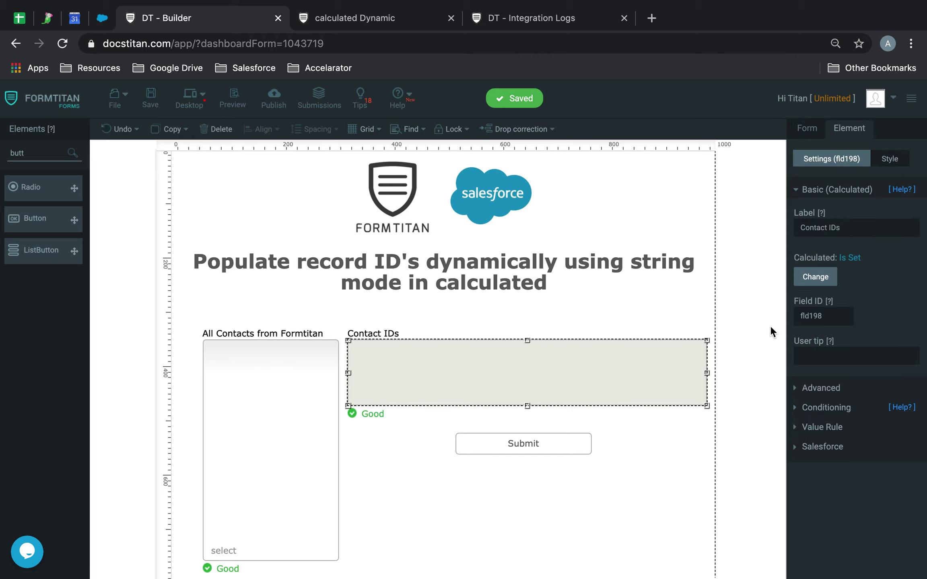
click(821, 283)
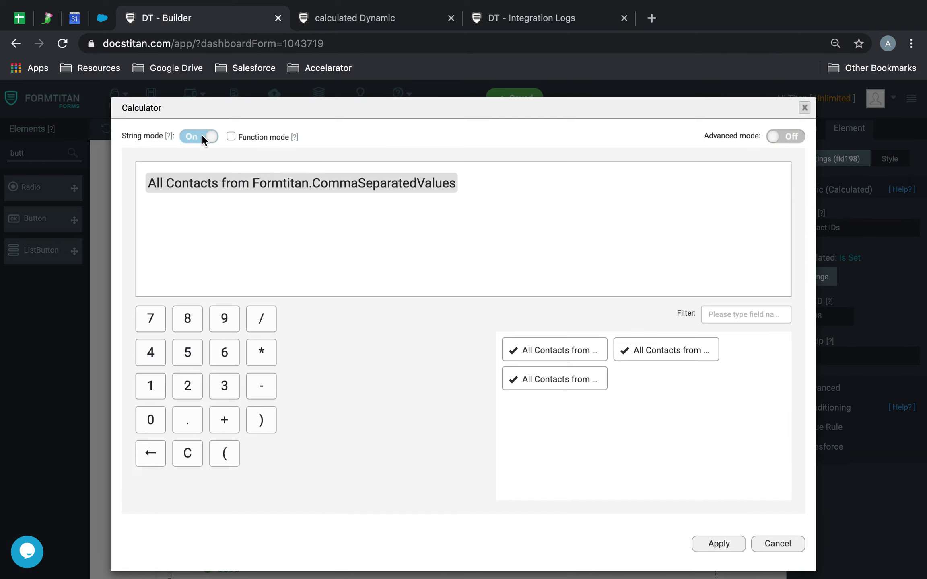
click(189, 137)
click(187, 136)
drag(145, 180, 375, 180)
drag(308, 182, 201, 182)
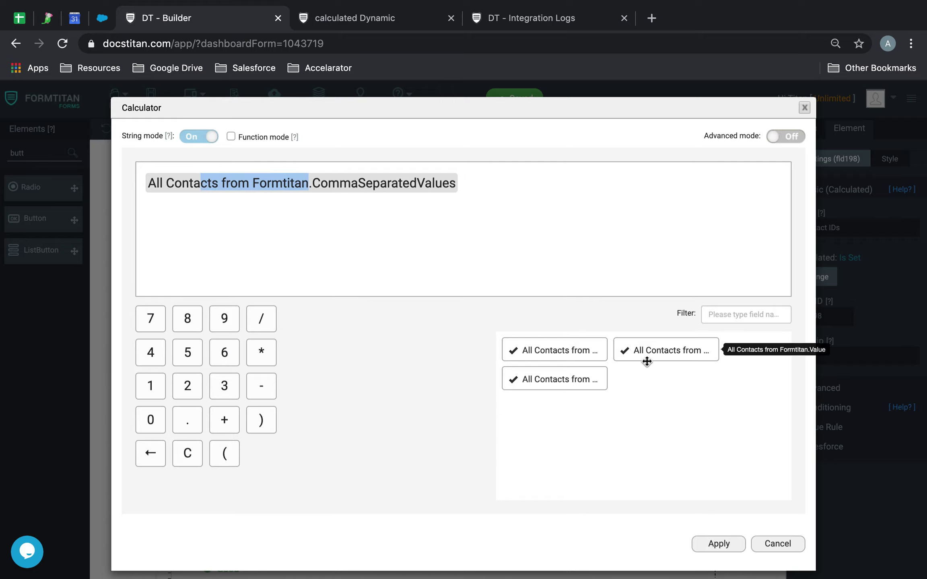
click(708, 548)
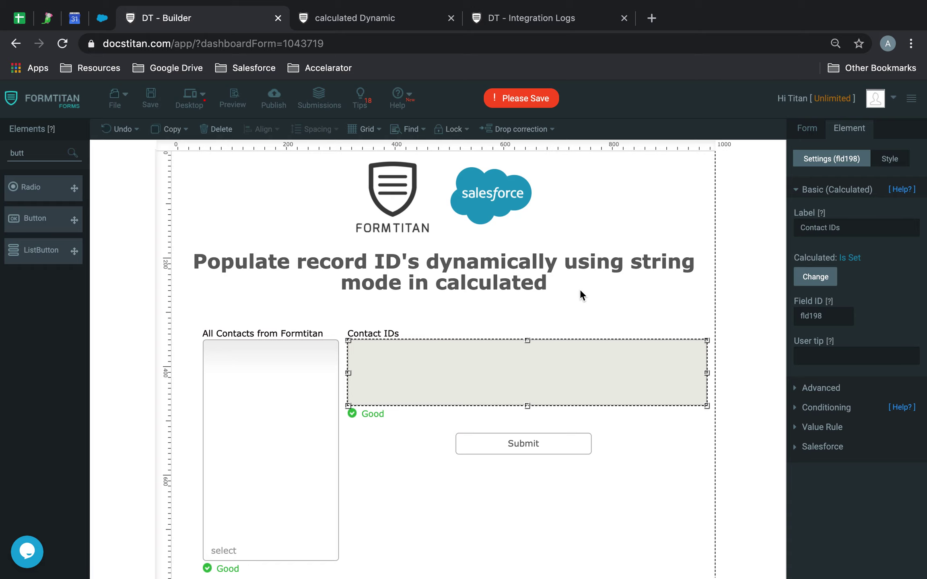